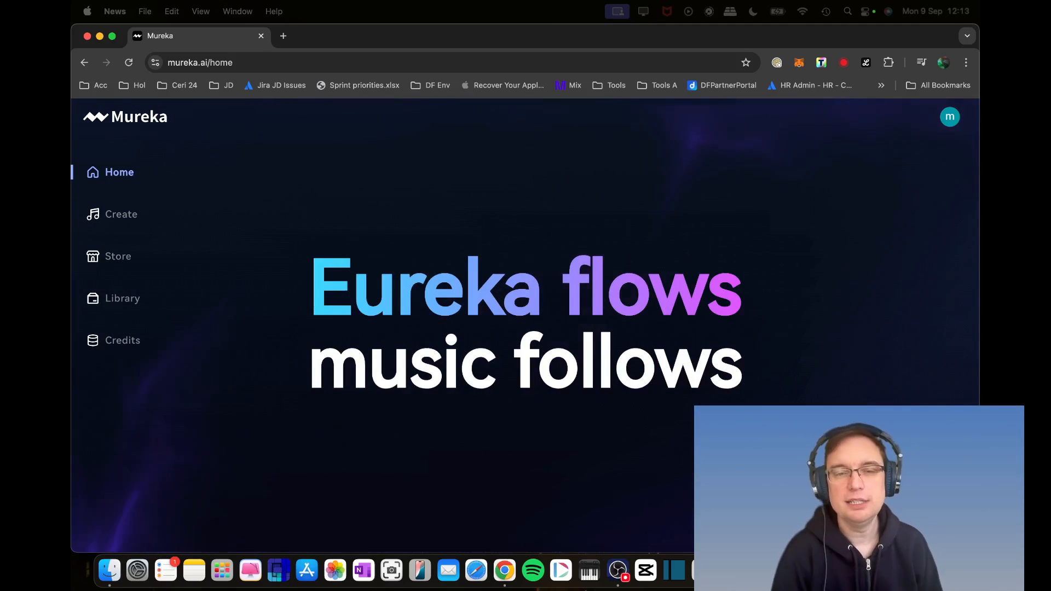
scroll(526, 329, down, 1)
scroll(526, 329, down, 3)
scroll(526, 328, down, 2)
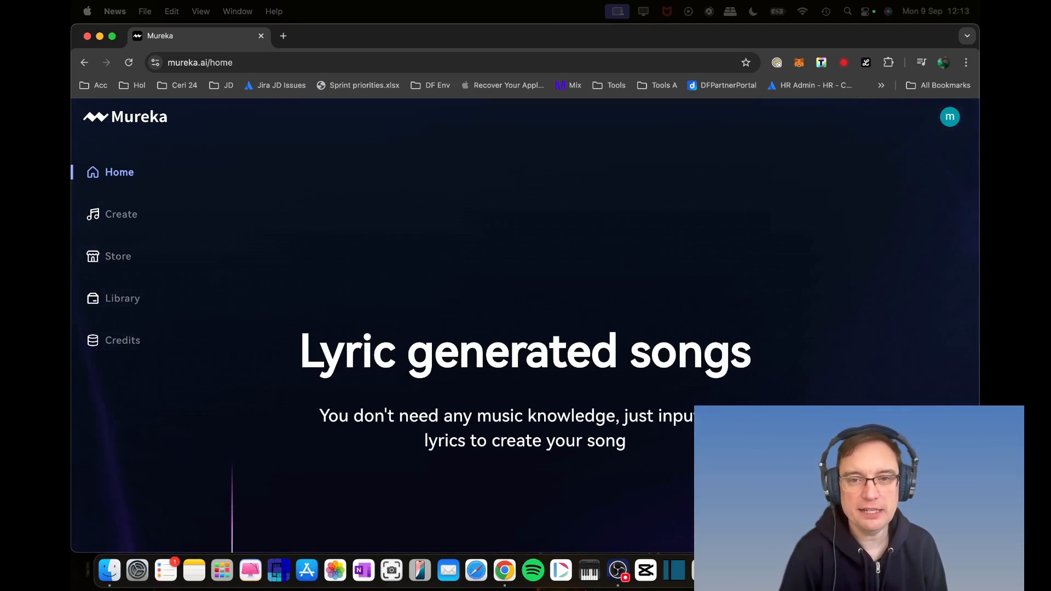
scroll(526, 329, down, 2)
scroll(526, 329, down, 1)
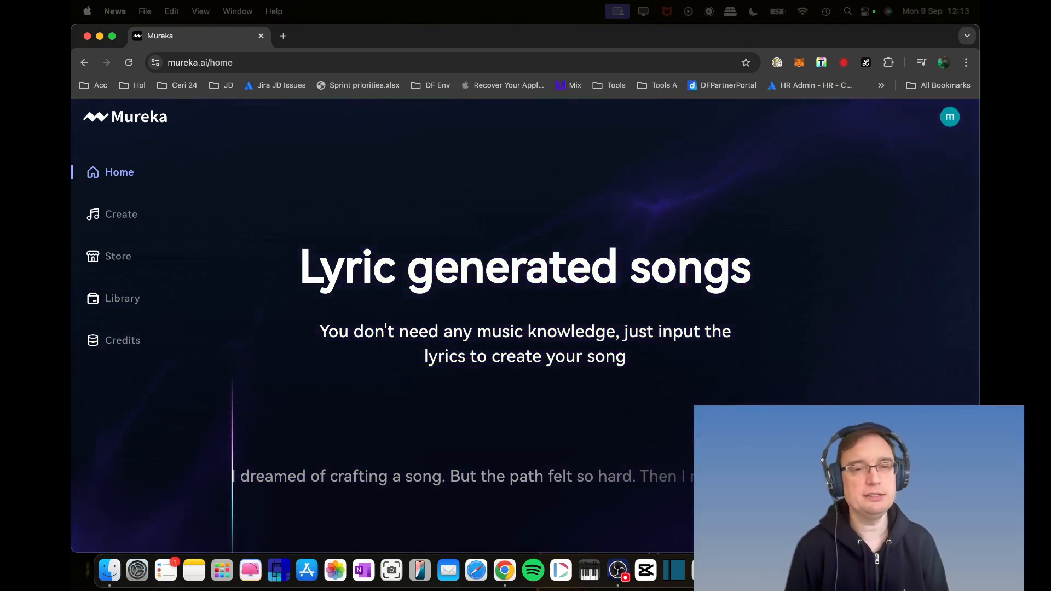
scroll(678, 448, down, 5)
scroll(694, 452, down, 4)
scroll(694, 452, down, 3)
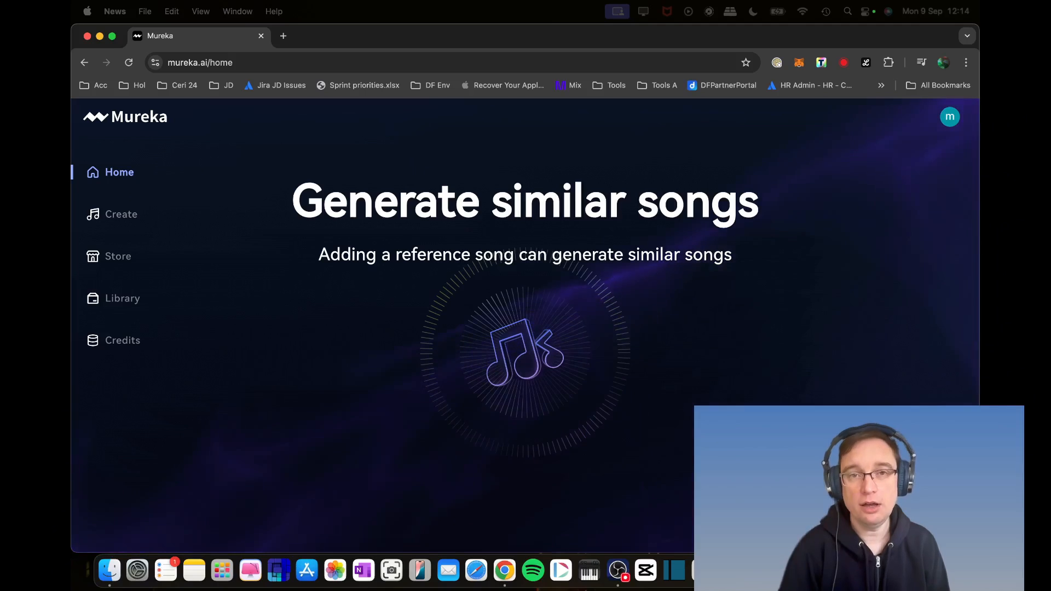
scroll(525, 330, down, 2)
scroll(526, 330, down, 1)
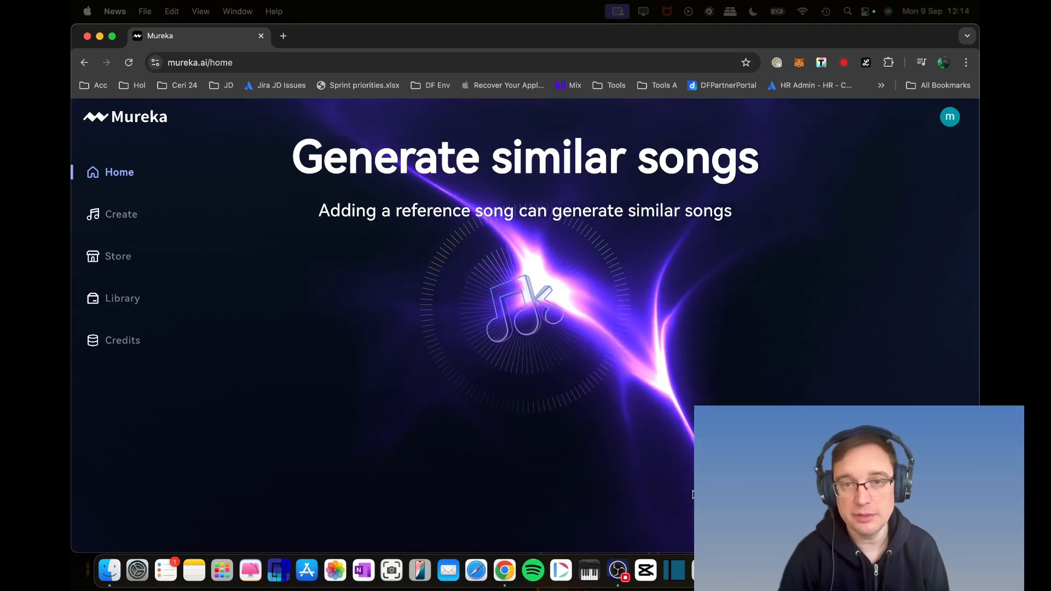
scroll(694, 492, down, 5)
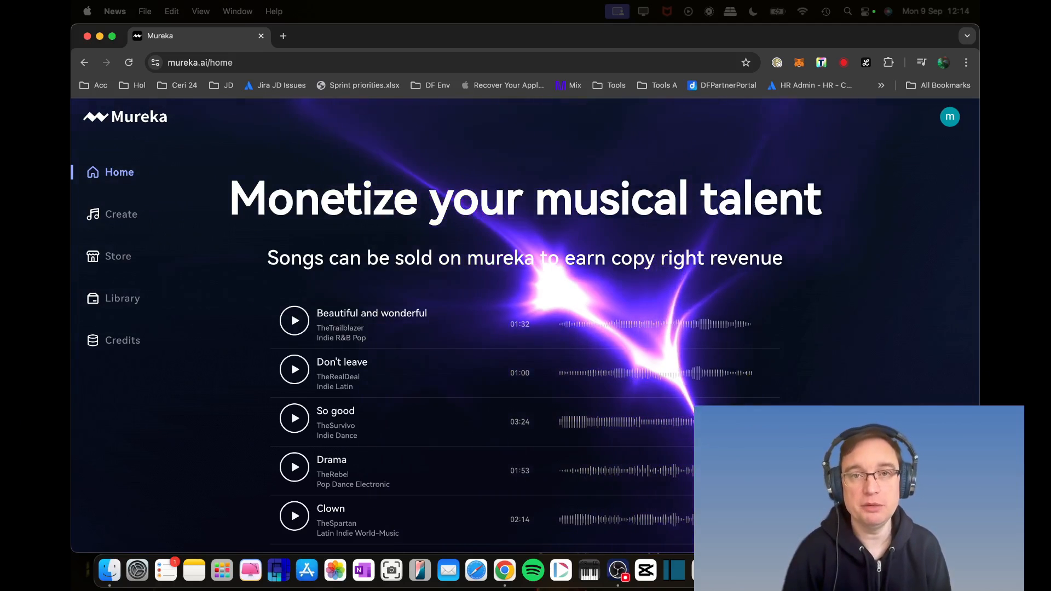
scroll(552, 458, down, 5)
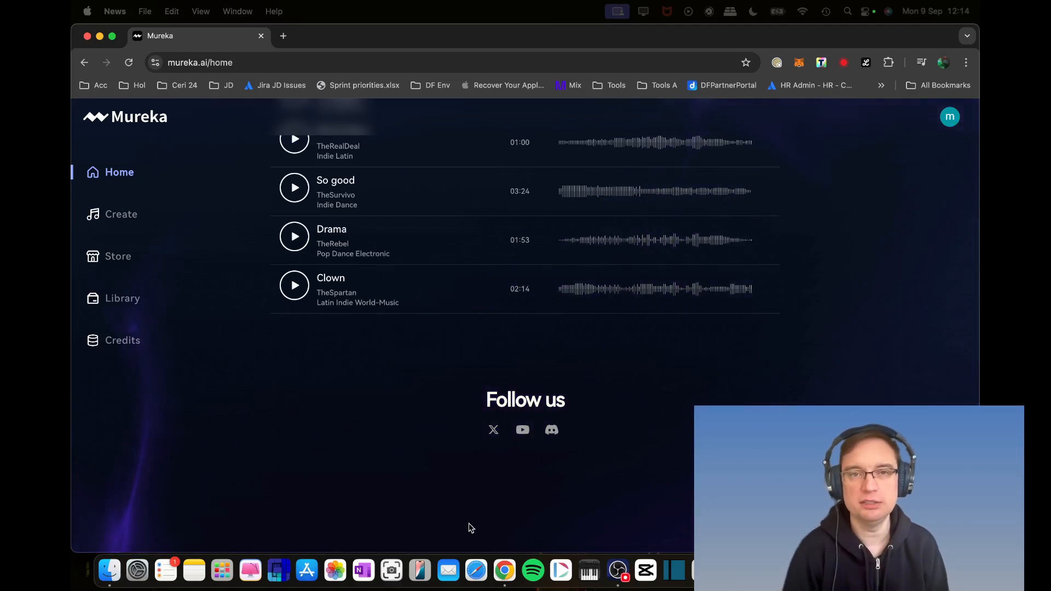
click(123, 340)
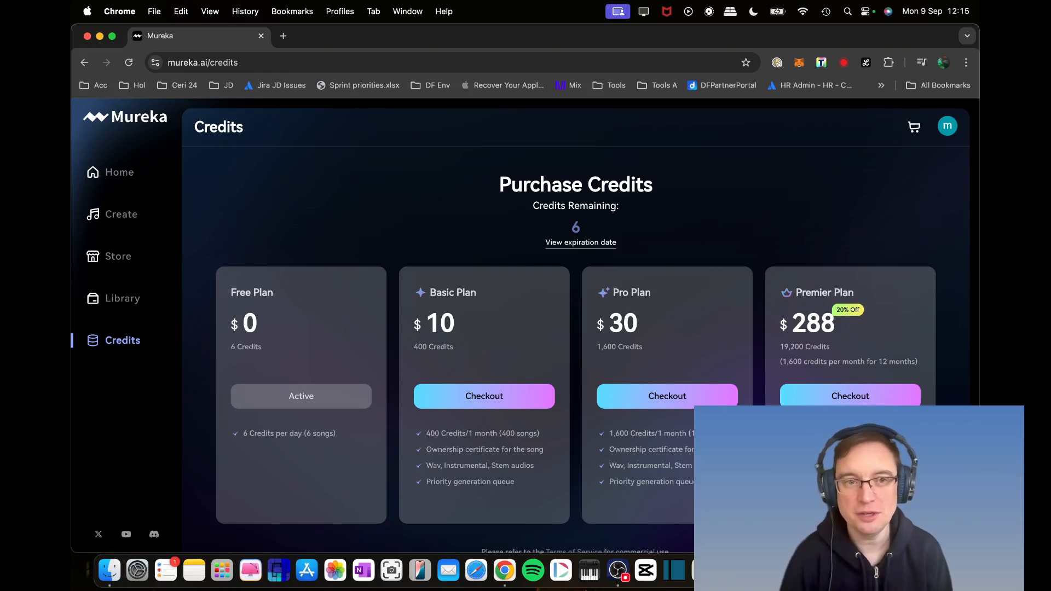
View the commercial licence offer for 'Every single day' in the store, then dismiss it
click(117, 256)
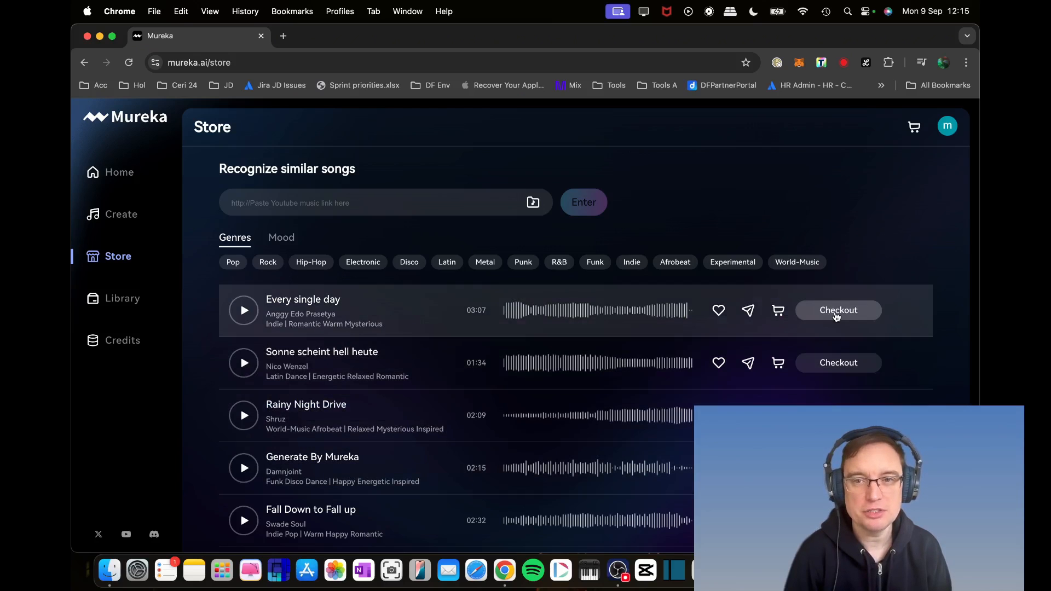
click(837, 315)
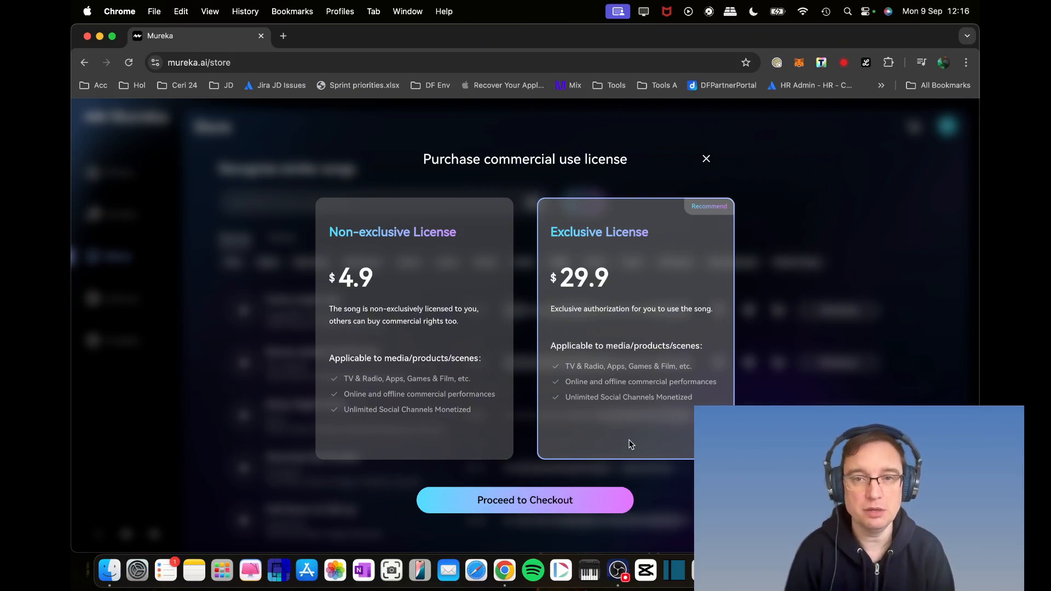
click(706, 159)
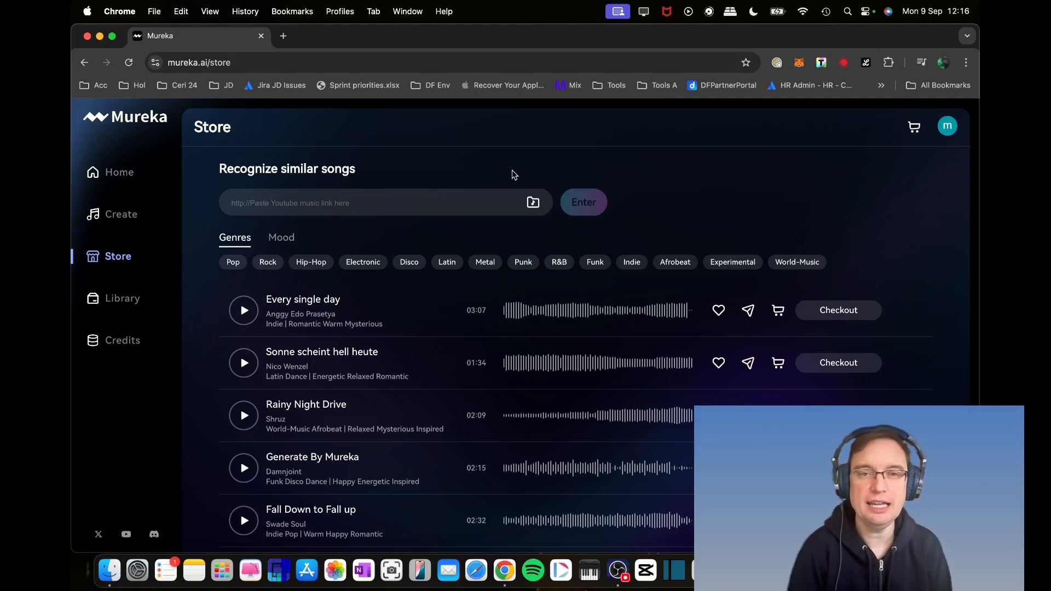
scroll(897, 374, down, 5)
scroll(821, 374, down, 5)
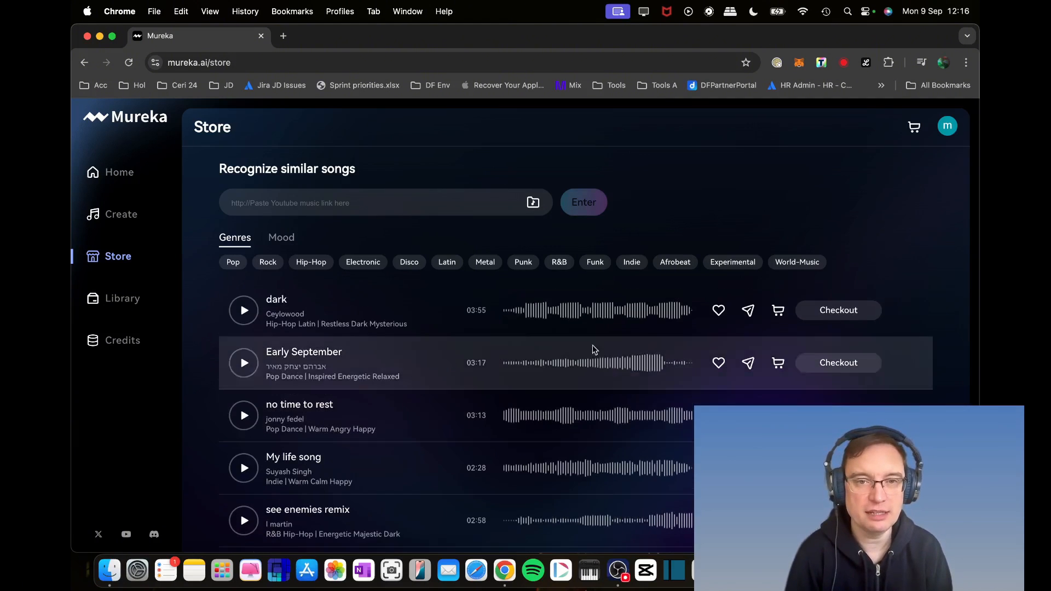
Filter the store to Electronic songs and preview GJF, leaving it paused at 0:46
click(363, 262)
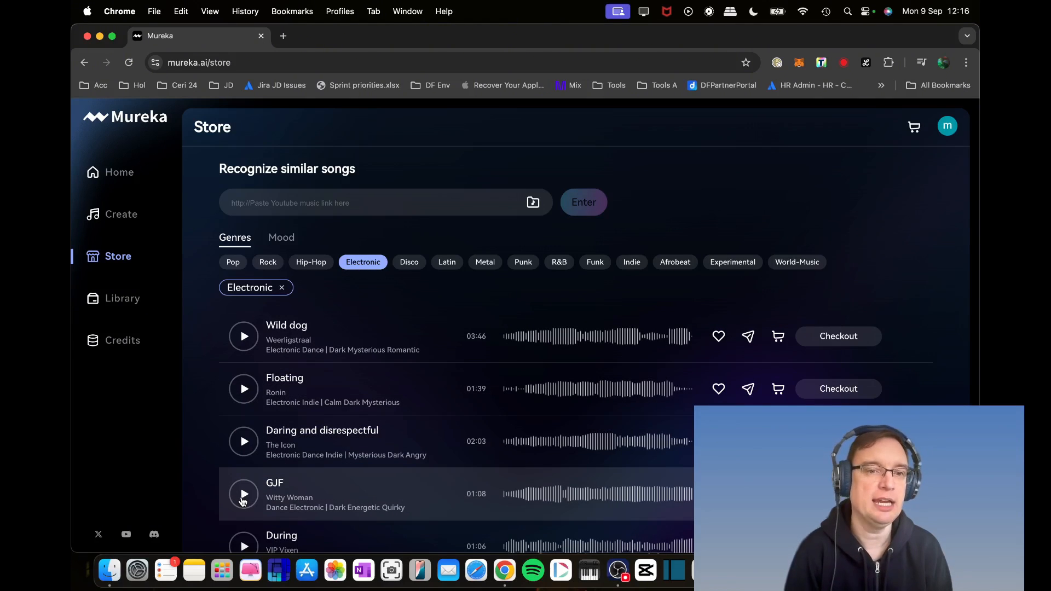
click(243, 497)
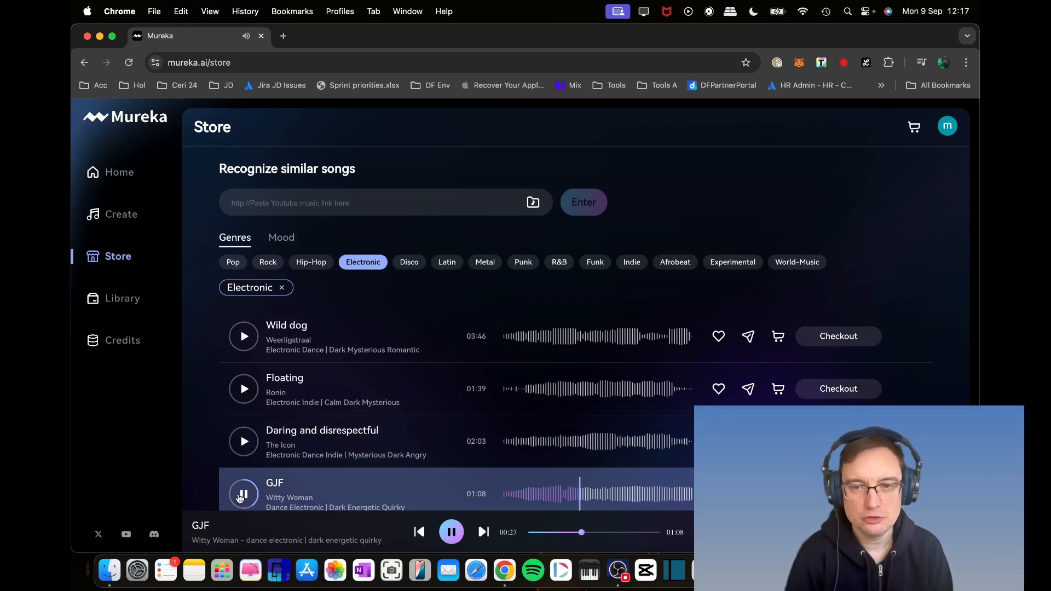
click(243, 494)
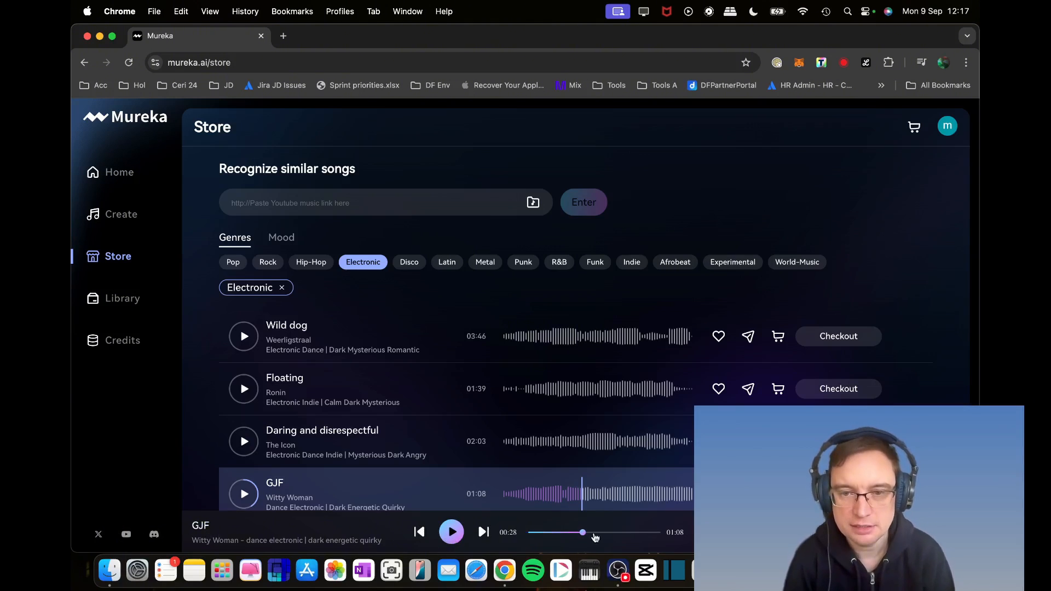
drag(583, 534, 618, 534)
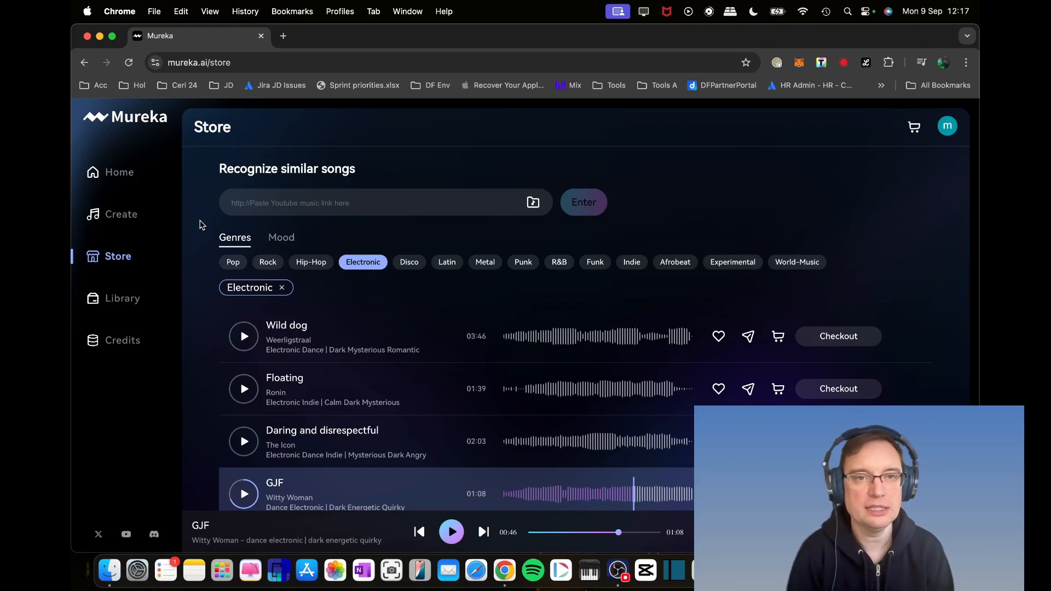
Browse the library's Liked songs and Songs for sale, then go to the Create page
click(123, 299)
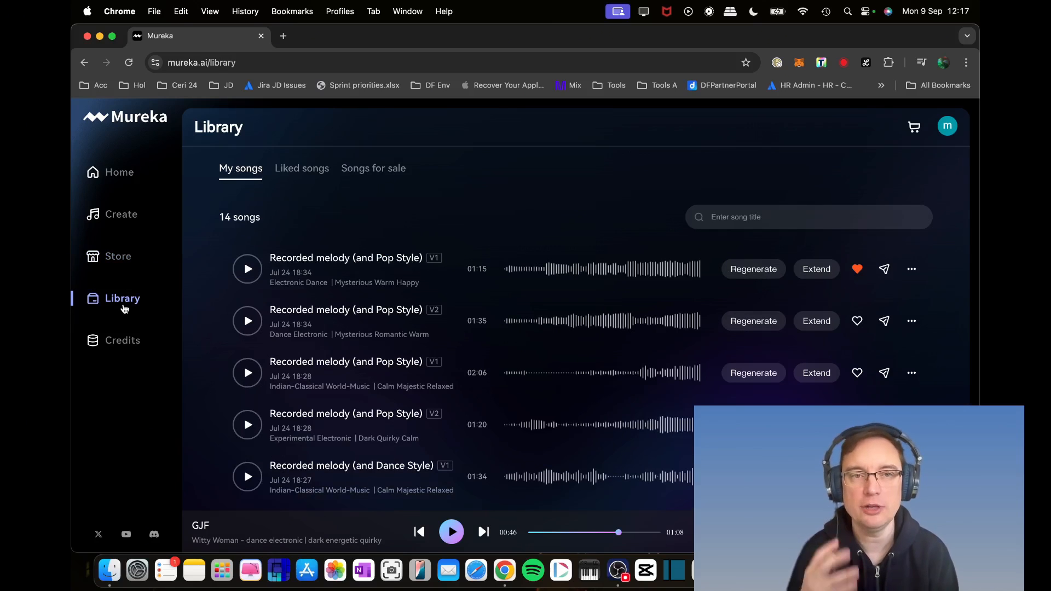
click(317, 178)
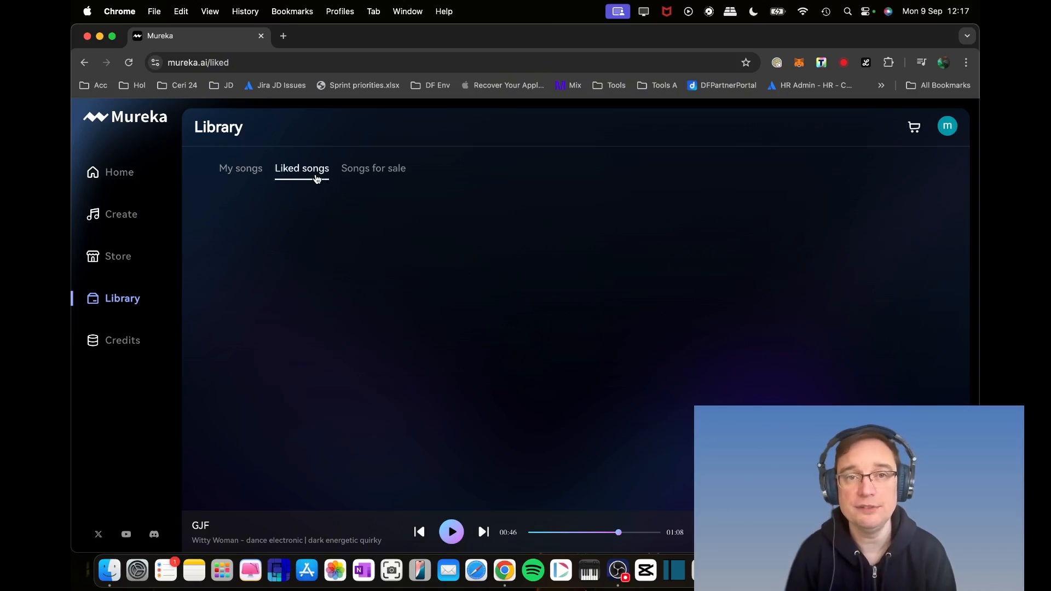
click(384, 177)
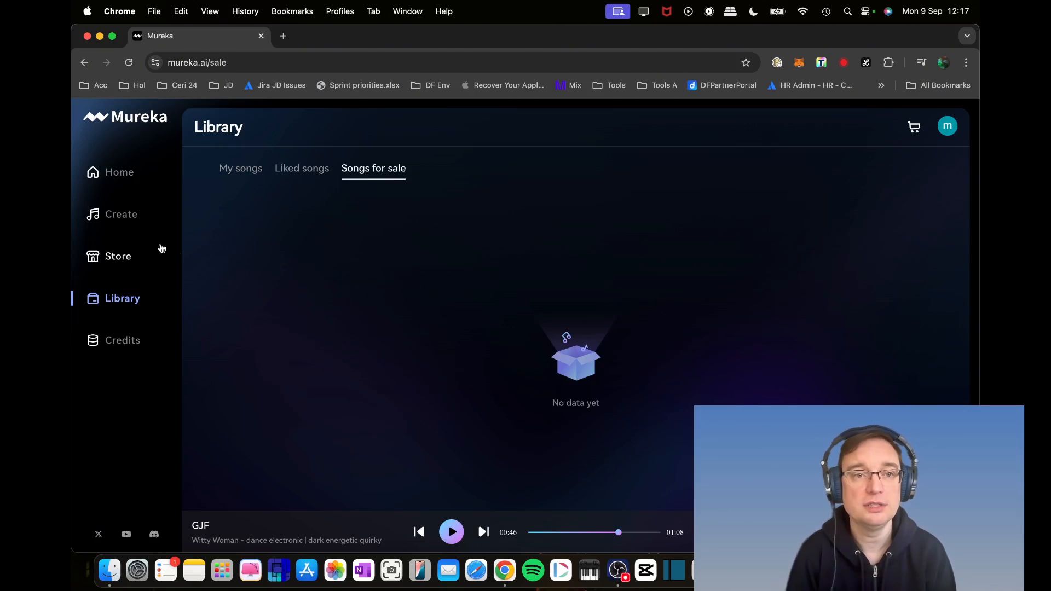
click(121, 214)
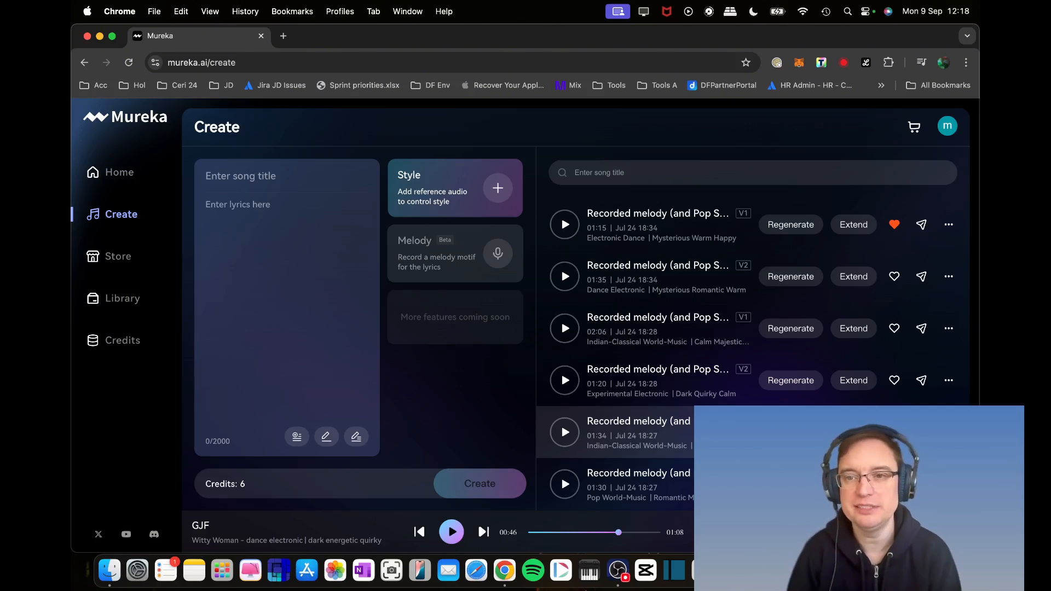
click(949, 276)
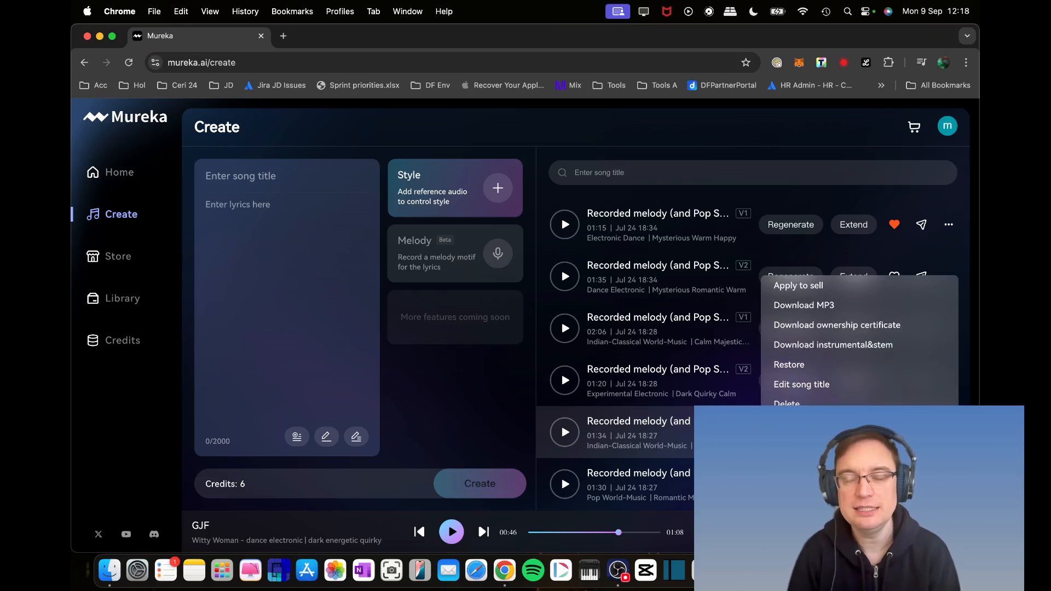
click(920, 395)
click(949, 276)
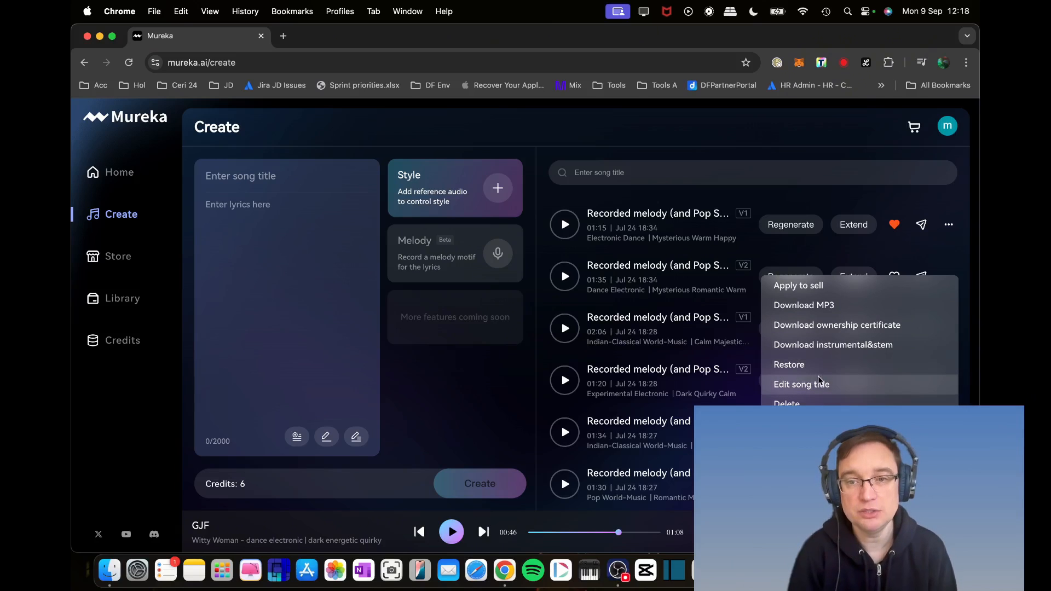
Start the lyrics with an [Intro] section 'Hello it's me' and a two-line [Verse]
click(575, 387)
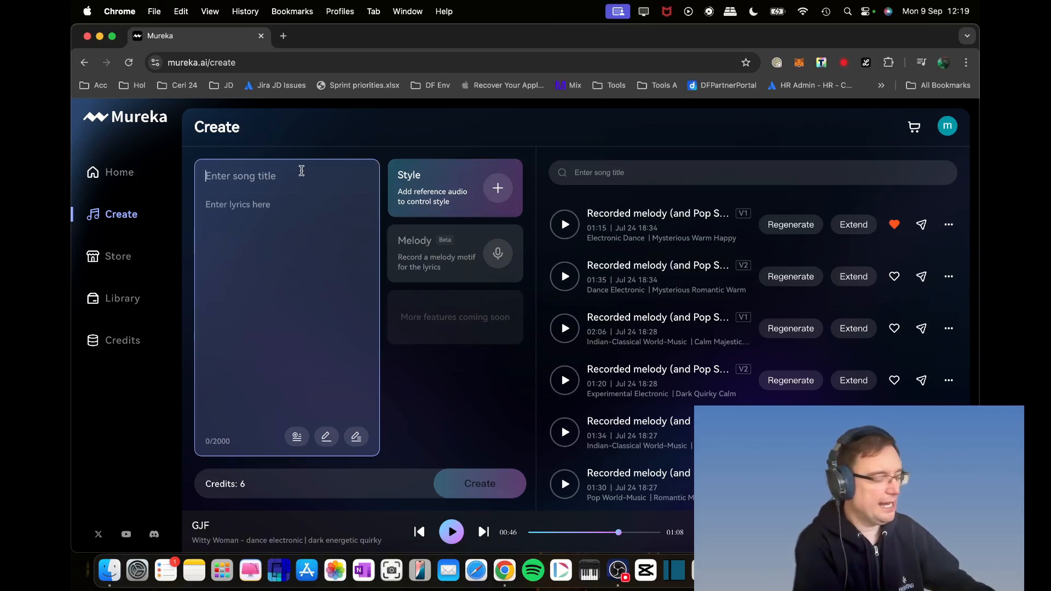
text(Helloo)
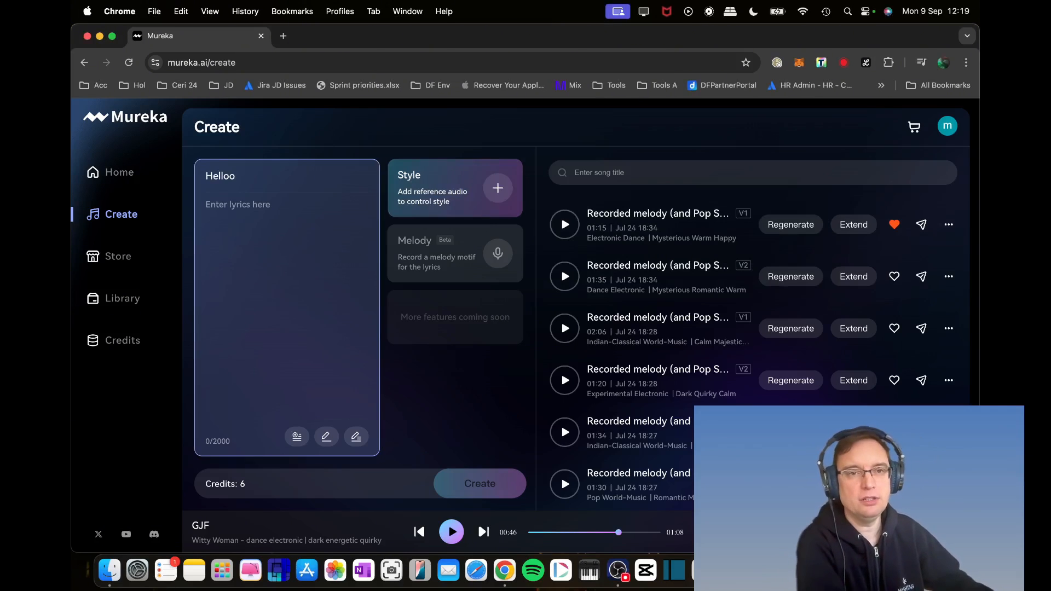
click(310, 211)
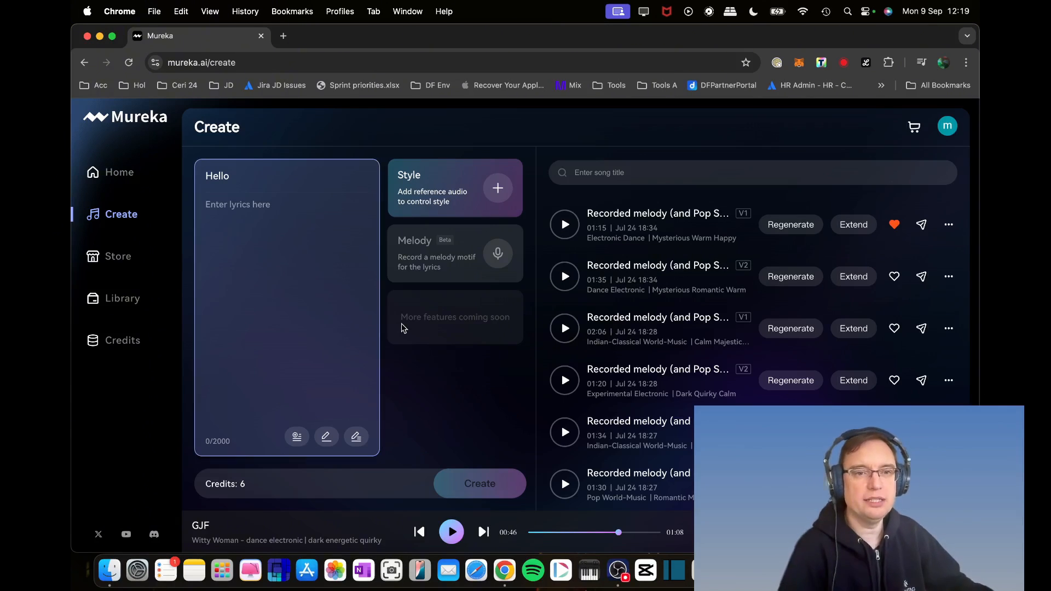
click(297, 438)
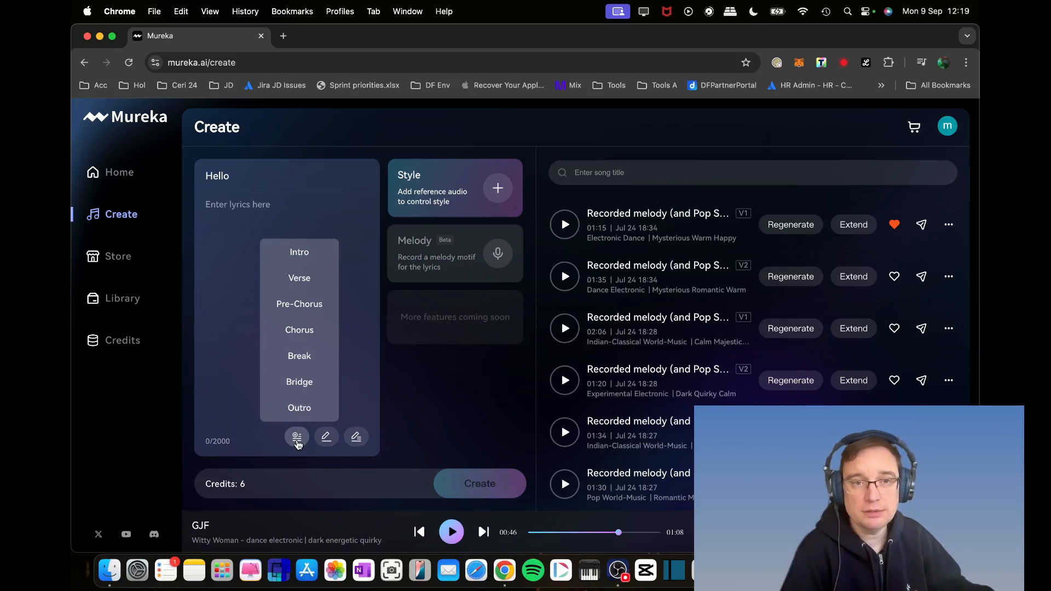
click(300, 253)
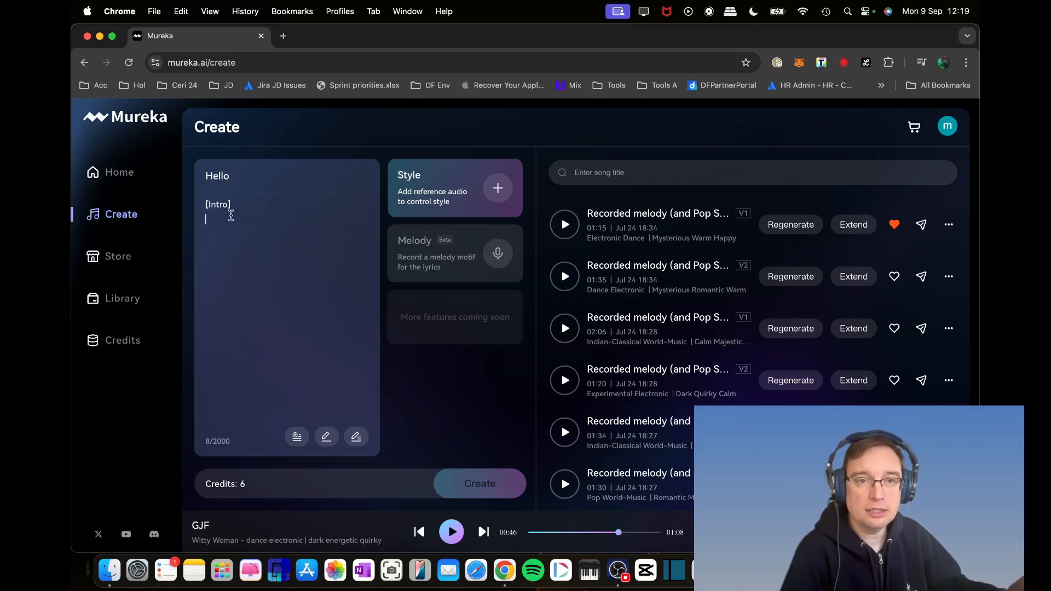
key(Return)
text(Hello it's me)
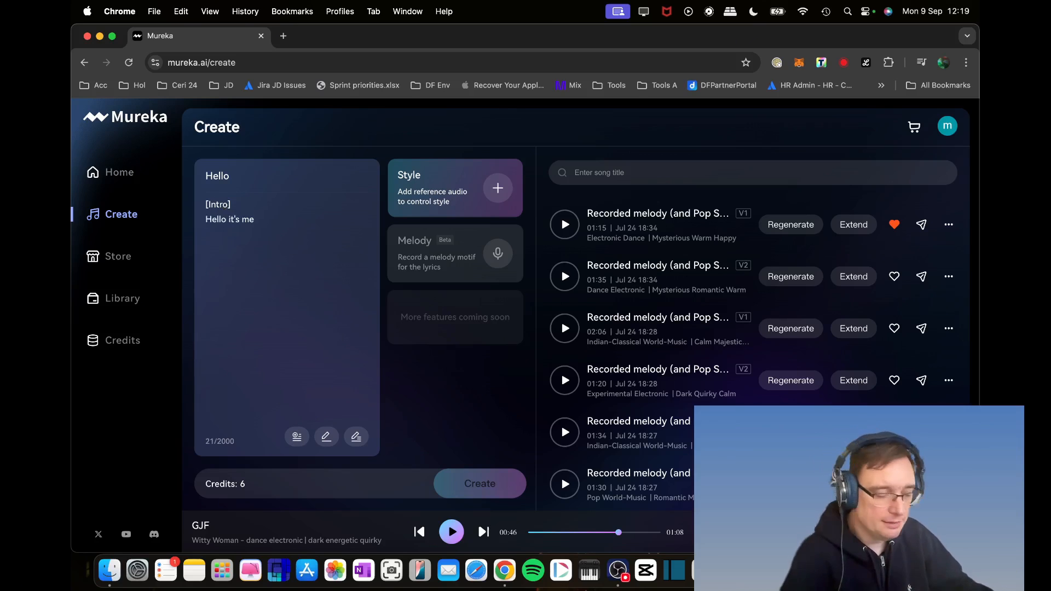
click(296, 436)
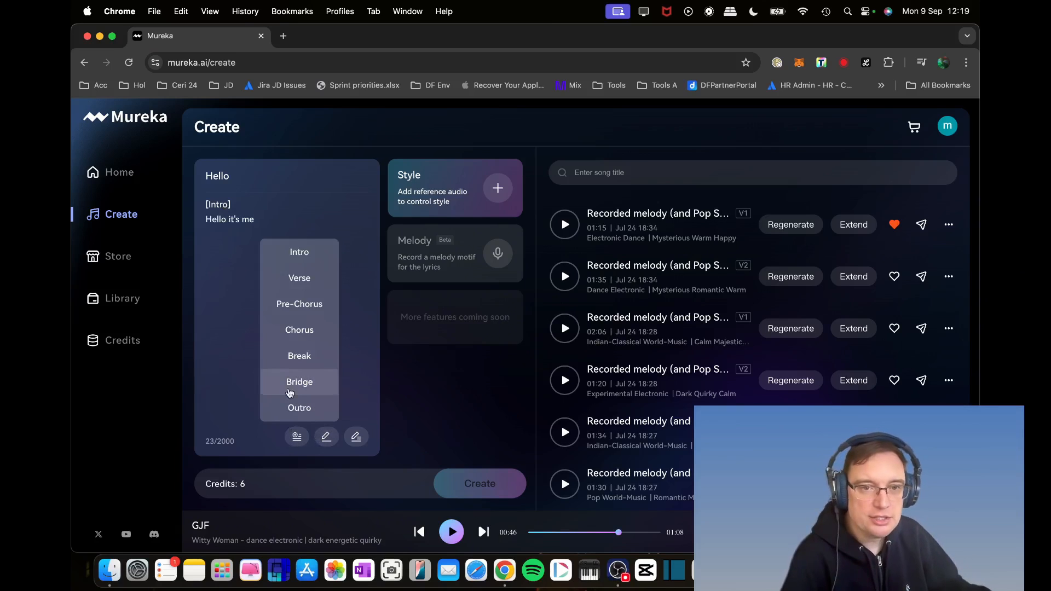
click(292, 279)
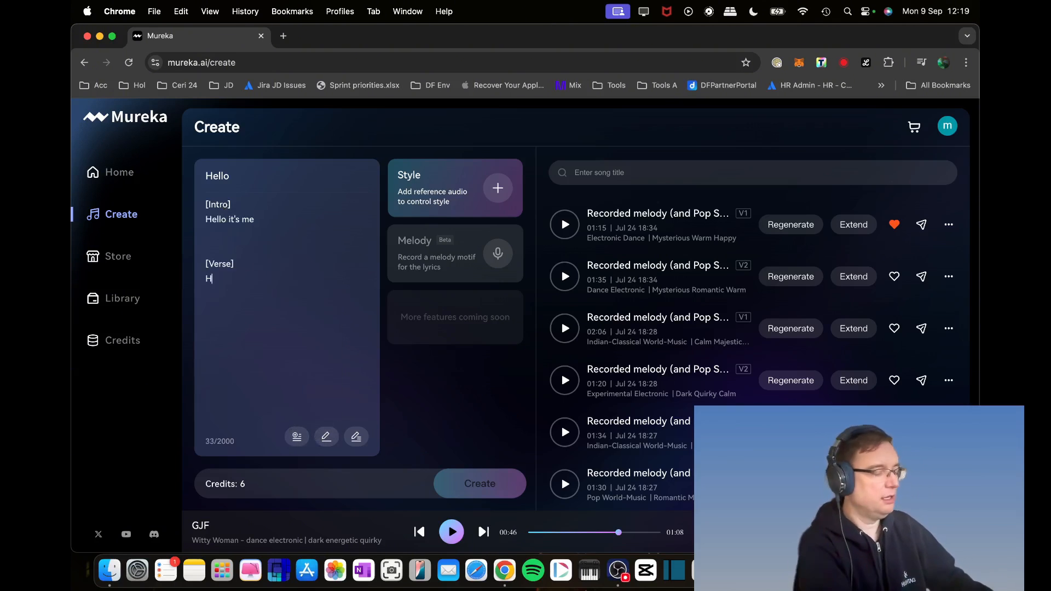
text(Hello from )
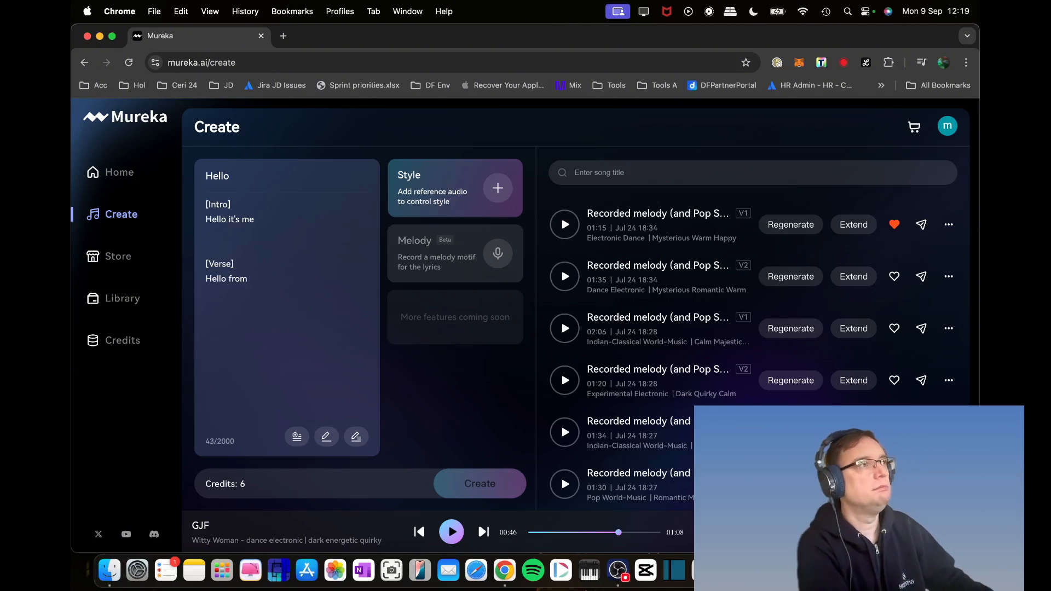
text(the other dimension)
key(Return)
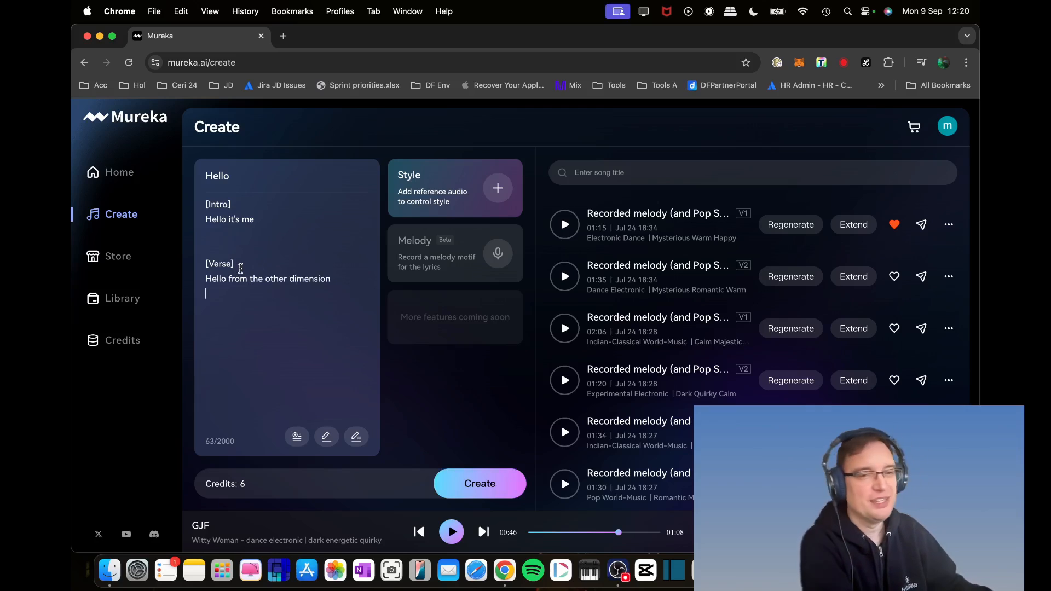
text(Go)
text(odbye from undernea)
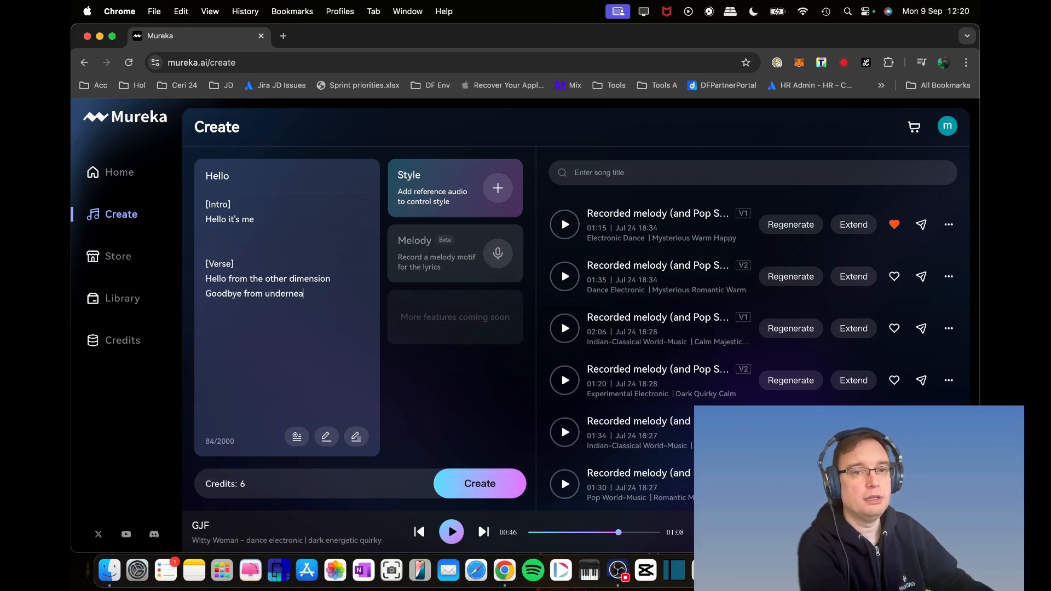
text(way)
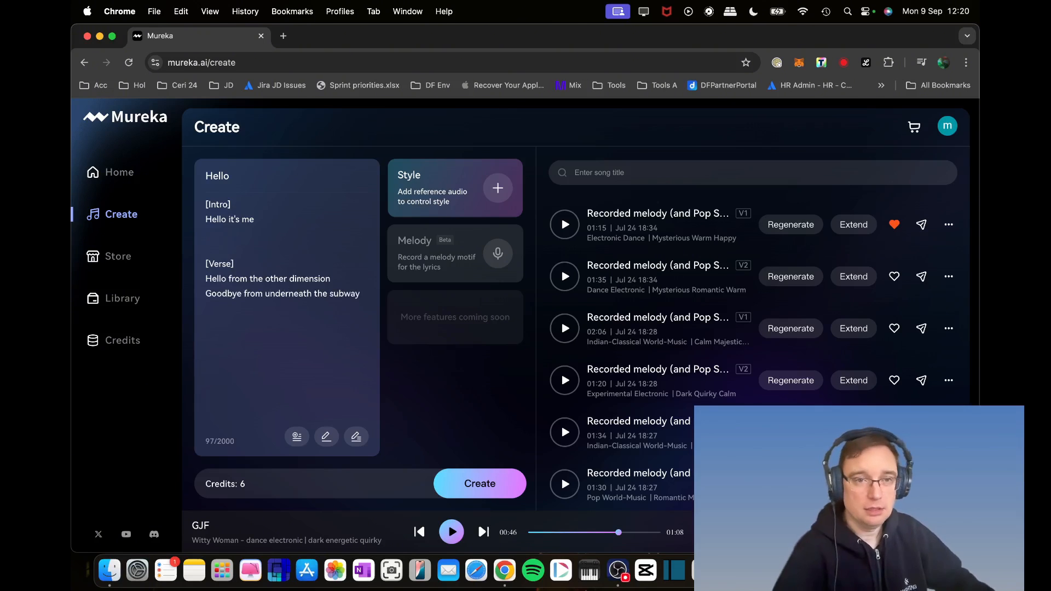
key(Return)
key(Return)
Add a [Chorus] section and an [Outro] ending 'that we can fly'
click(297, 437)
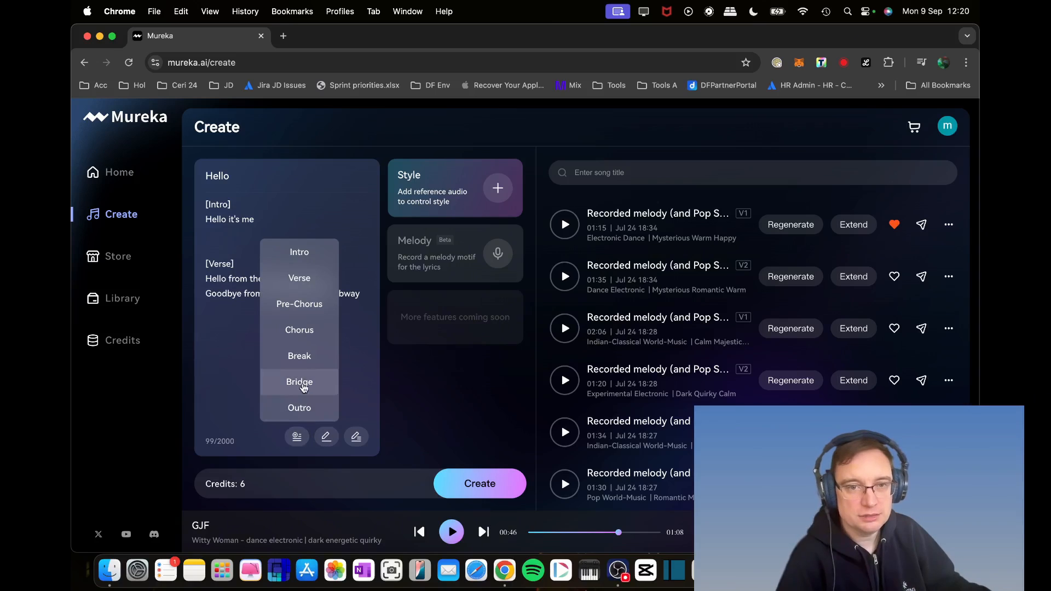
click(299, 344)
text(For i say hello )
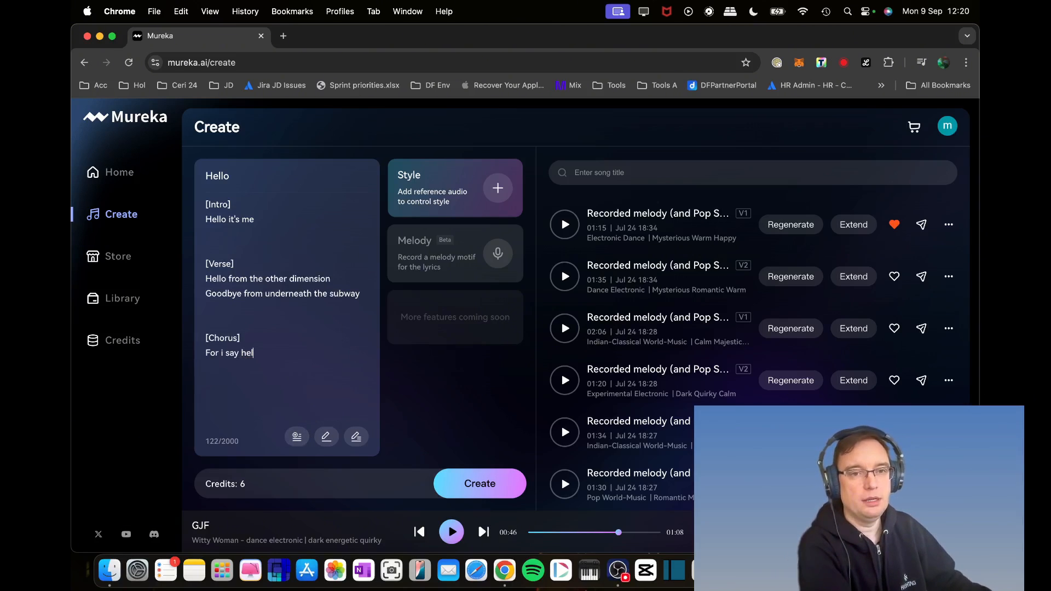
text(and you say goodbye)
key(Return)
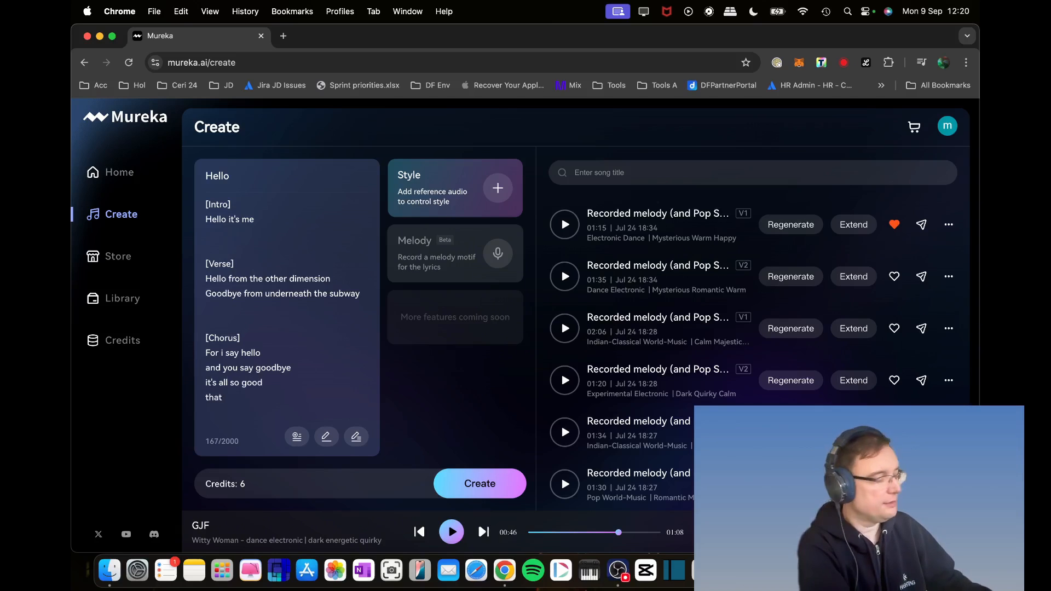
text(y)
key(Return)
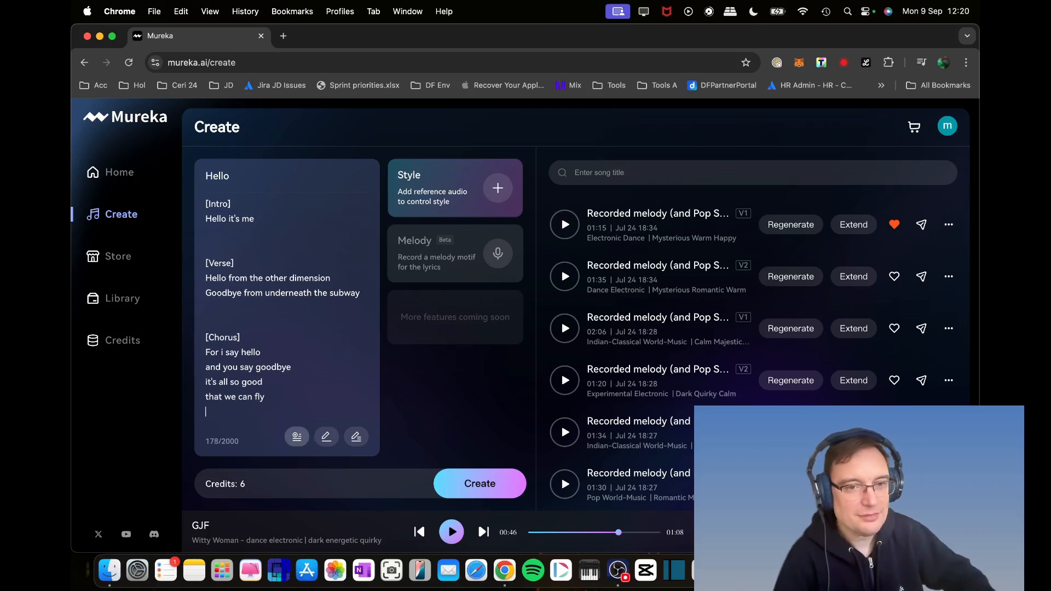
click(297, 438)
click(255, 422)
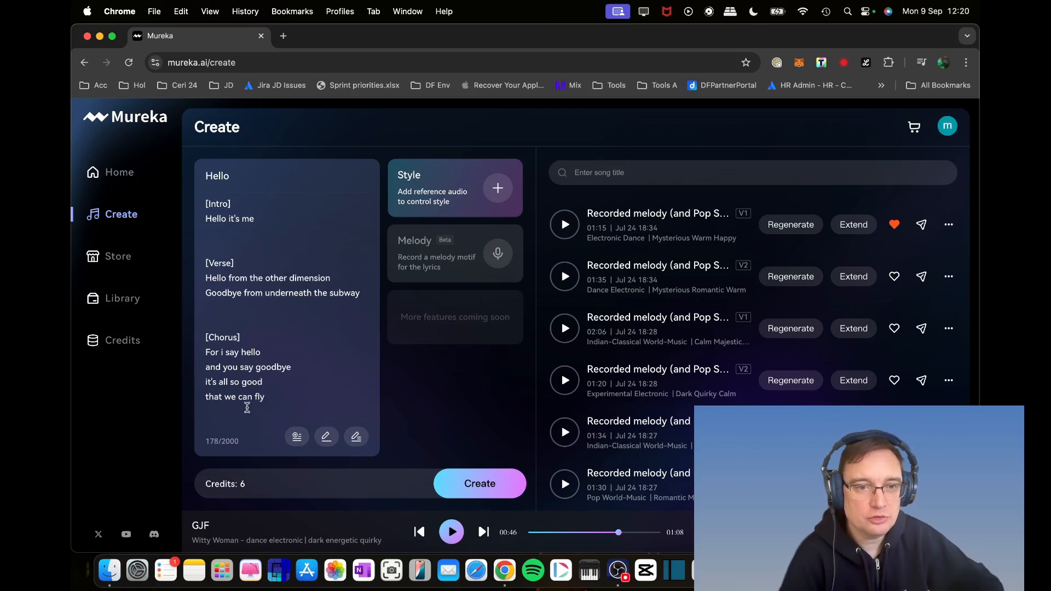
key(Return)
click(297, 437)
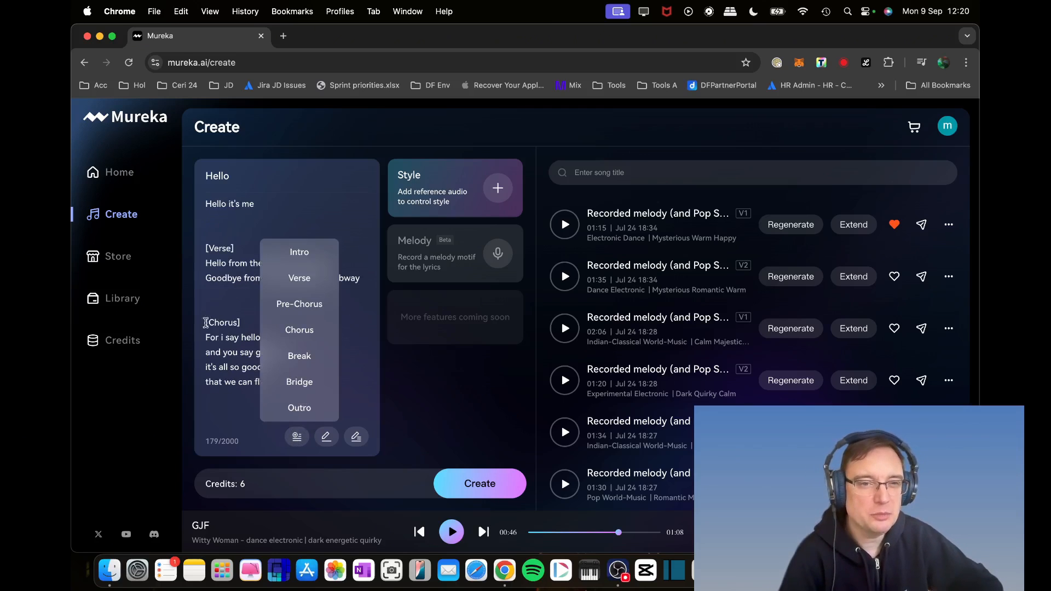
click(299, 407)
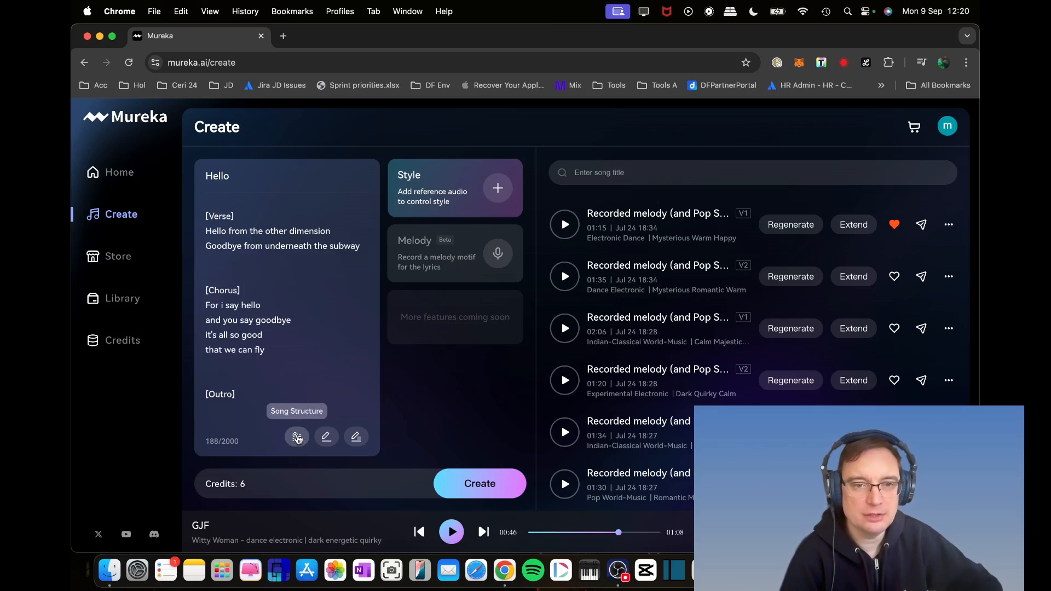
Remove the extra blank lines after the chorus and before the Chorus and Verse tags
click(226, 365)
key(BackSpace)
click(232, 297)
key(BackSpace)
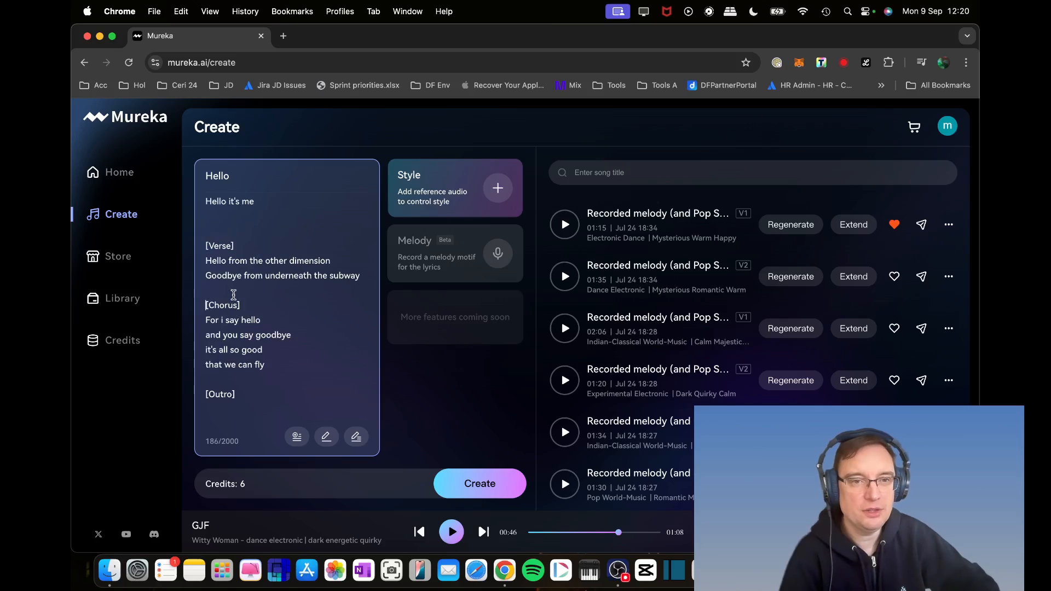
click(233, 231)
key(BackSpace)
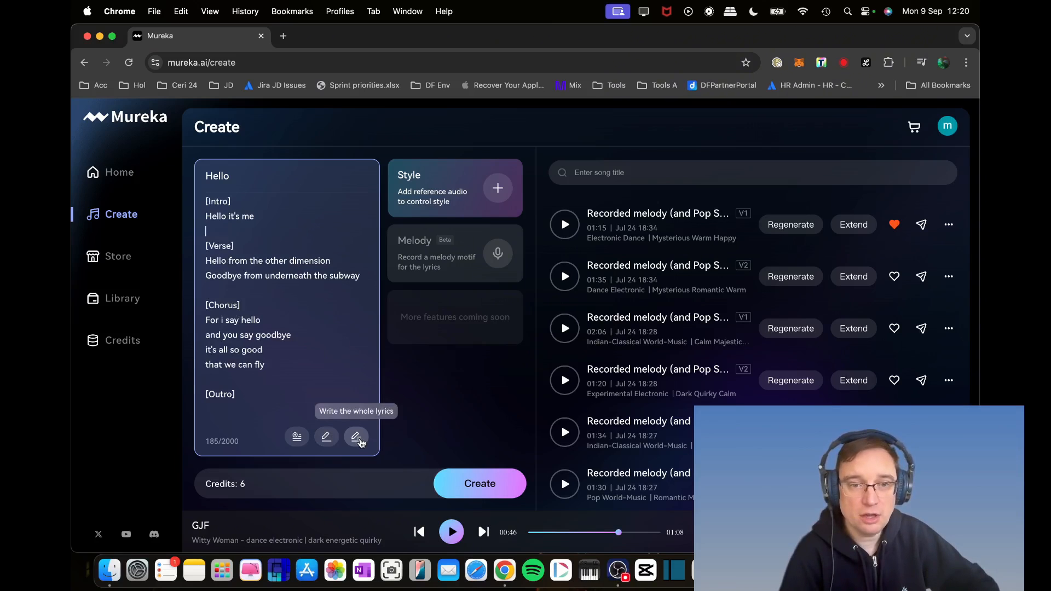
Copy the whole lyric draft and have Mureka write the full lyrics from it
key(super+a)
right_click(236, 222)
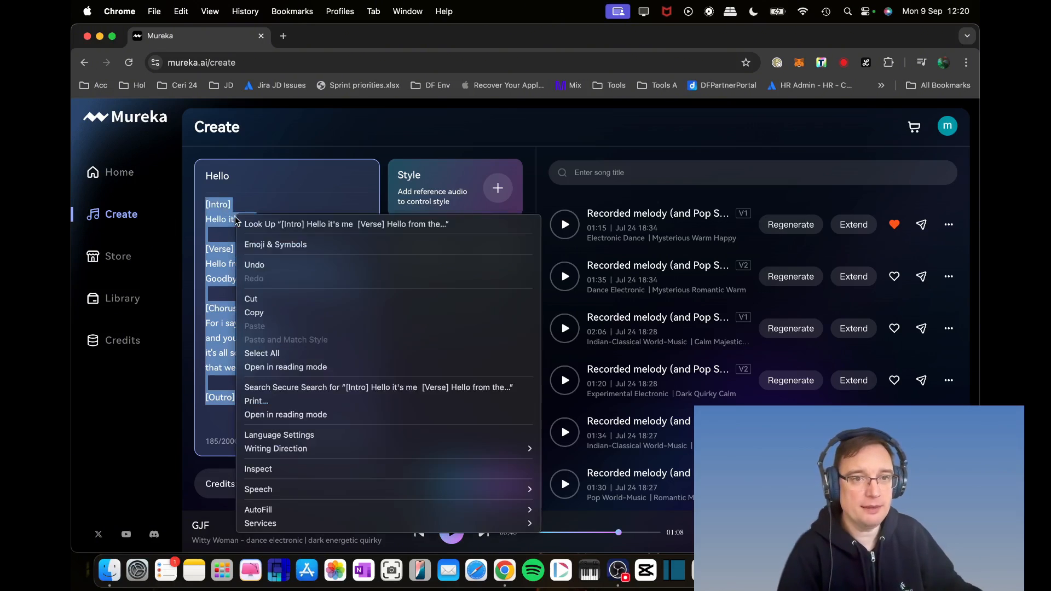
click(293, 313)
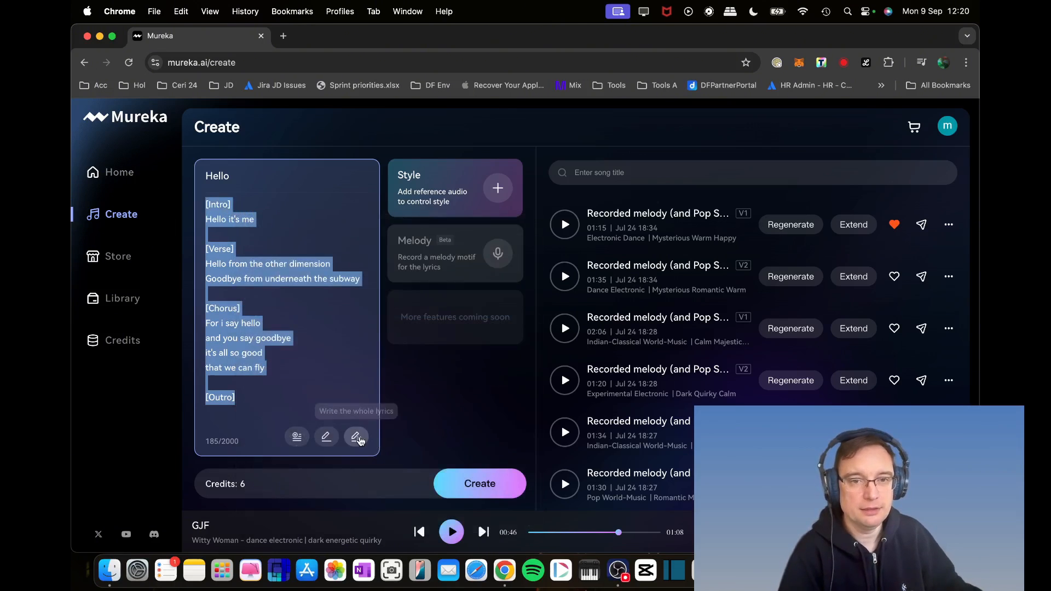
click(359, 439)
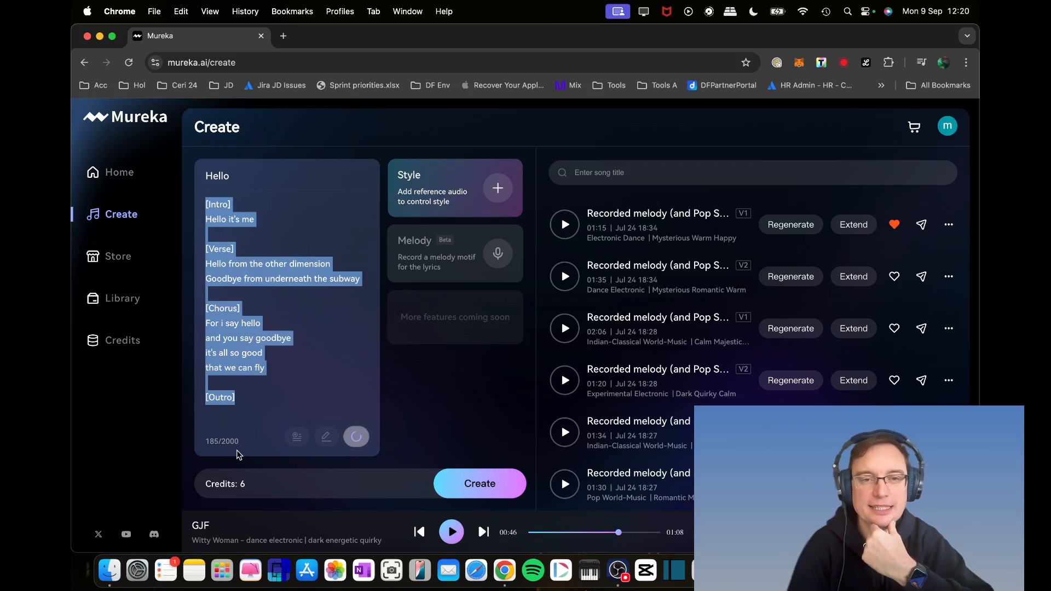
scroll(290, 325, down, 5)
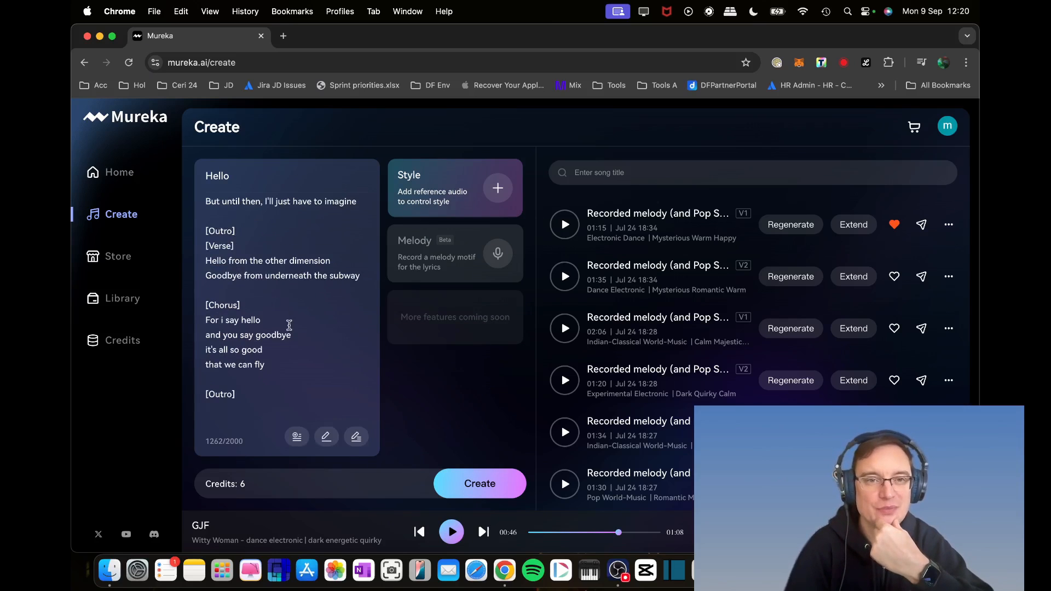
scroll(290, 325, up, 5)
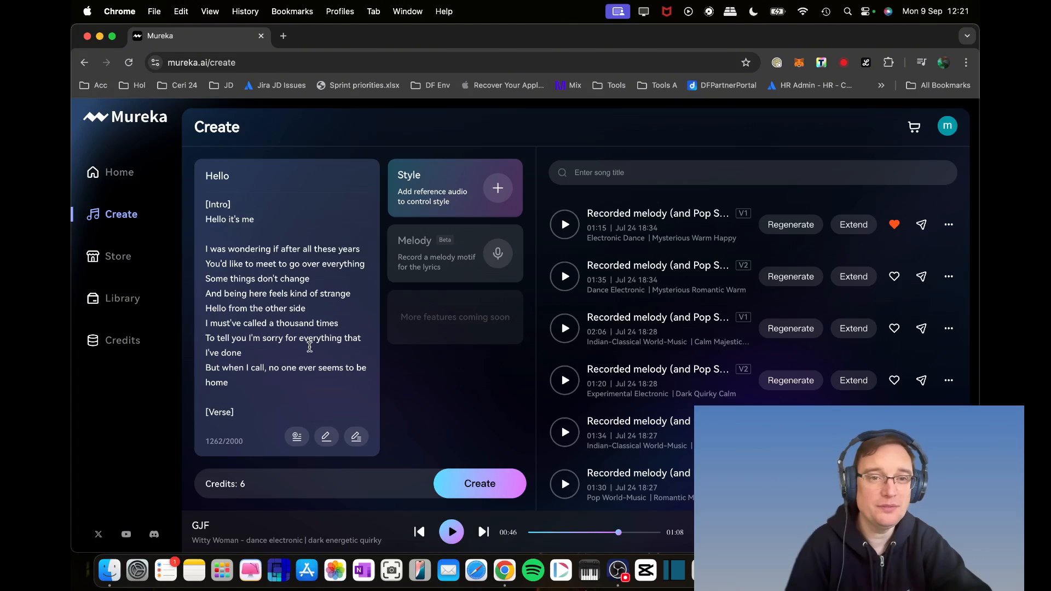
scroll(310, 349, down, 5)
scroll(317, 366, down, 5)
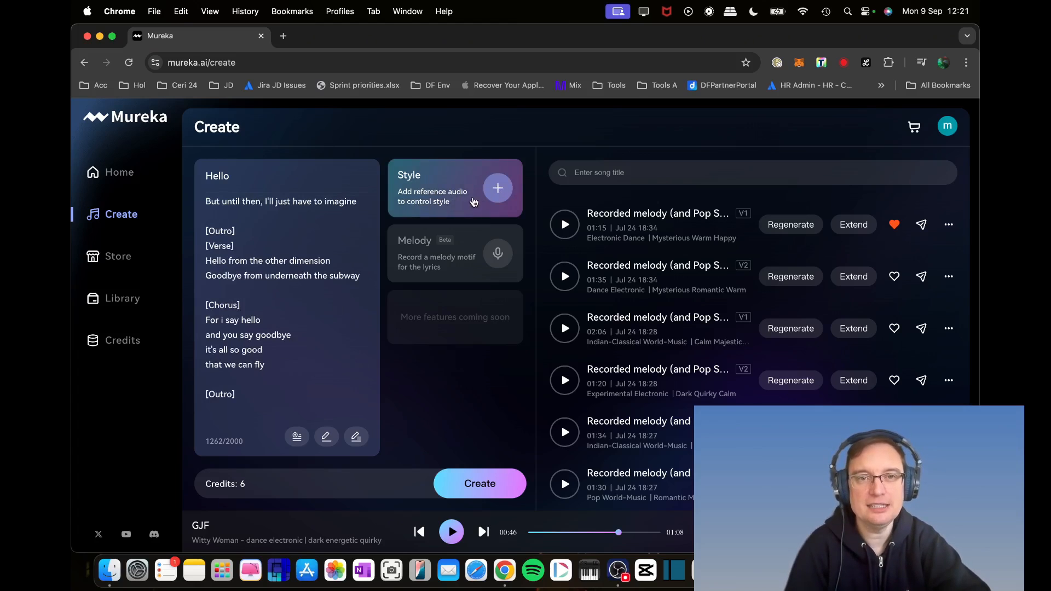
Review the Used reference tracks in the Style window and close it without adding one
click(498, 195)
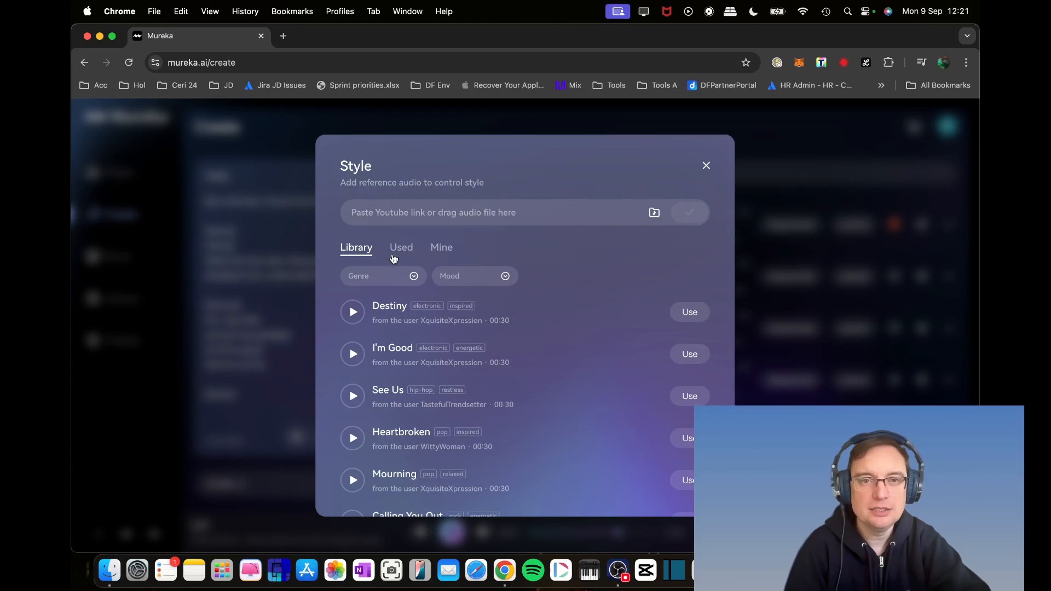
click(704, 166)
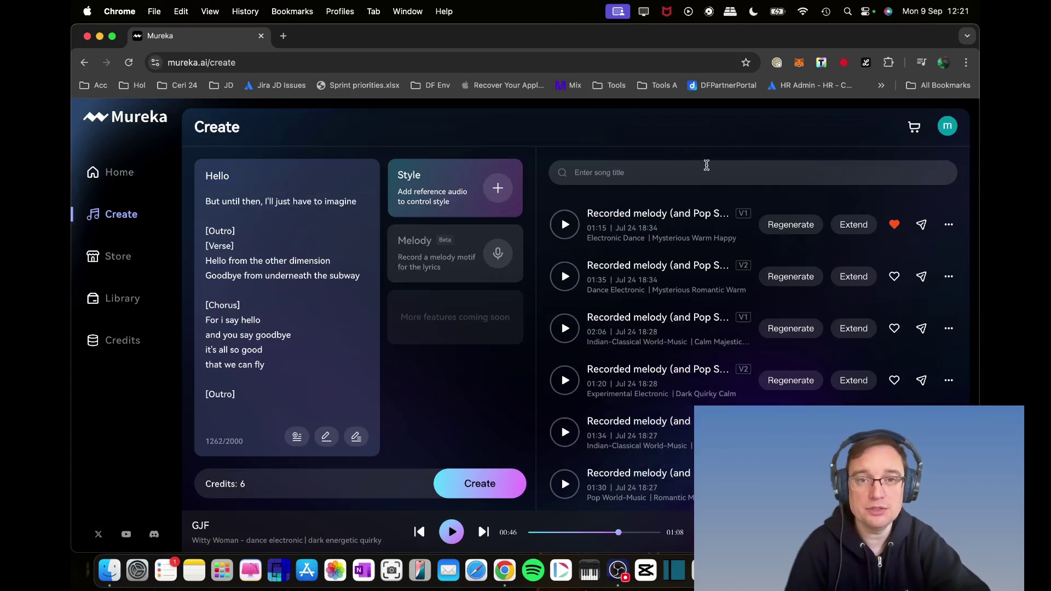
click(493, 188)
click(403, 248)
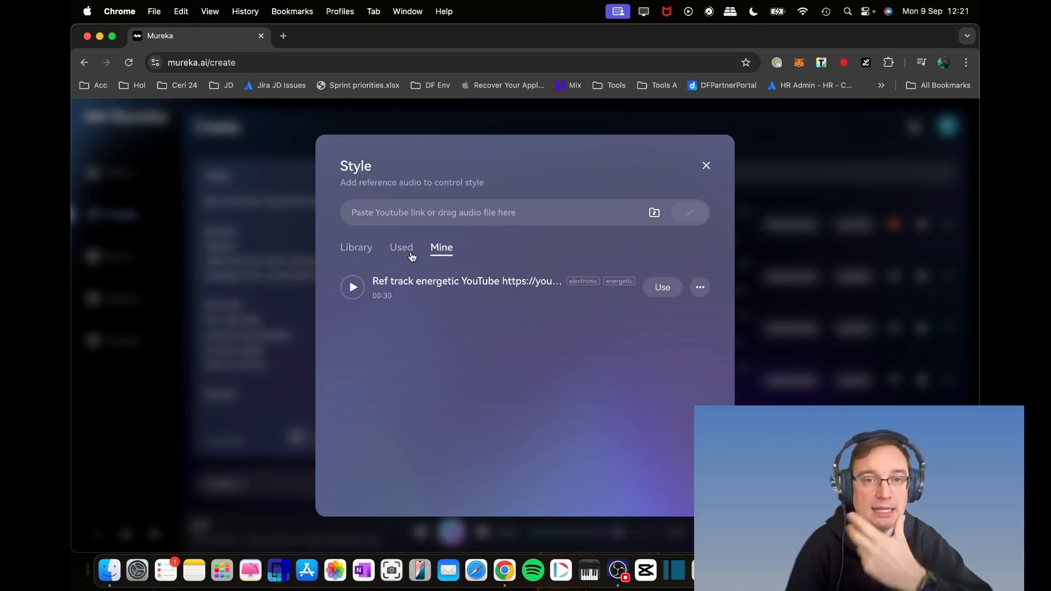
click(406, 251)
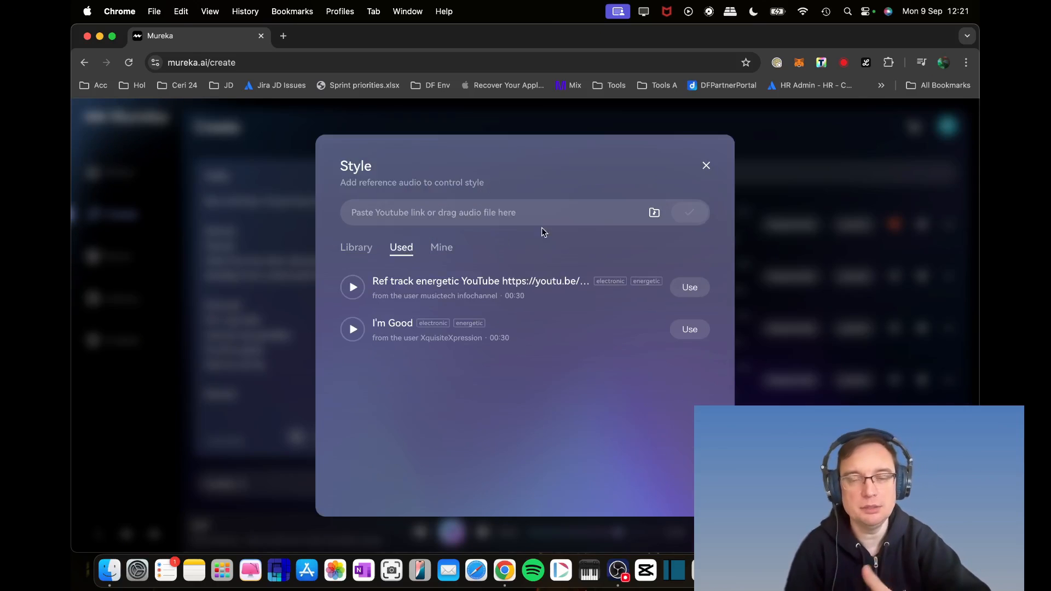
click(705, 166)
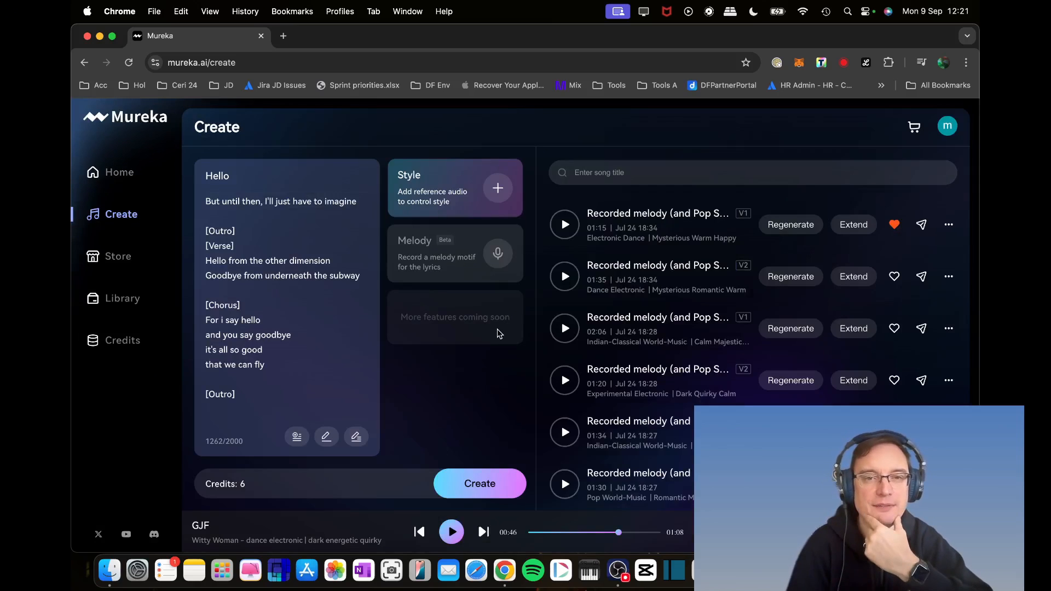
Generate the Hello song from the current lyrics for two credits
click(473, 486)
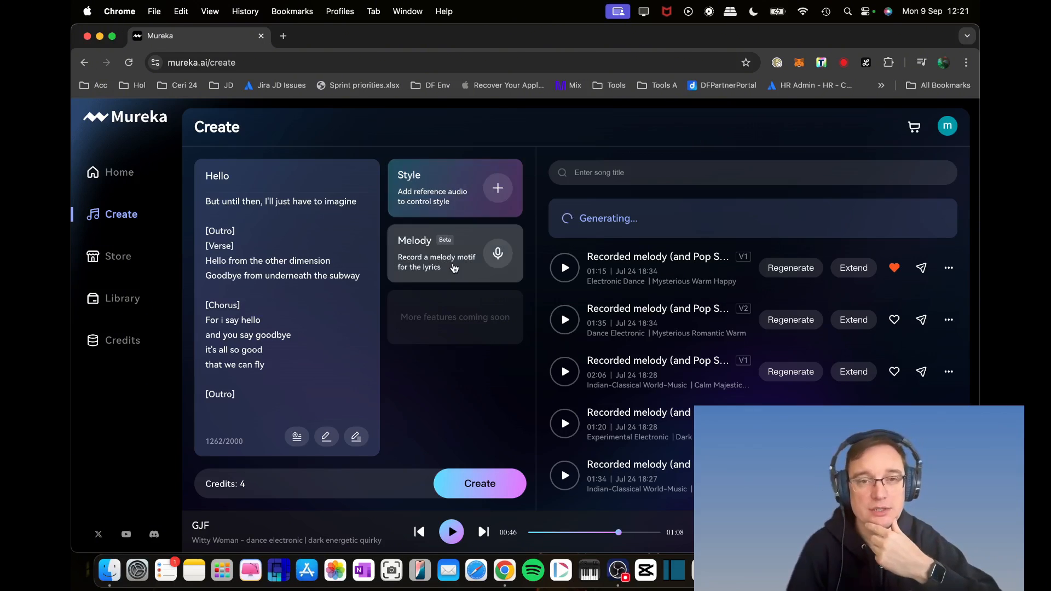
scroll(272, 394, up, 5)
scroll(280, 396, up, 5)
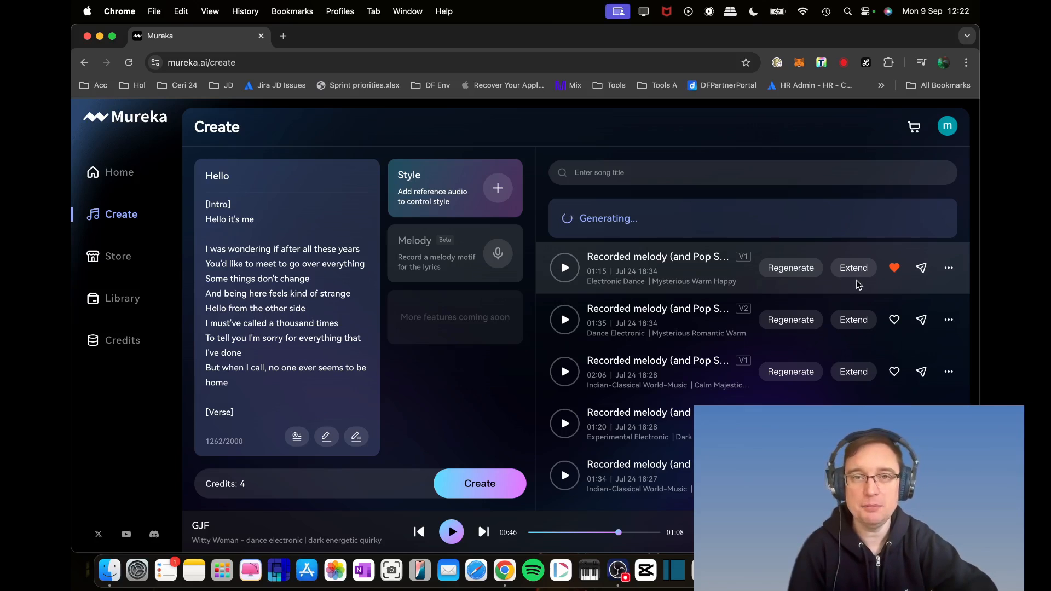
Play the Hello song from its detail page
click(603, 259)
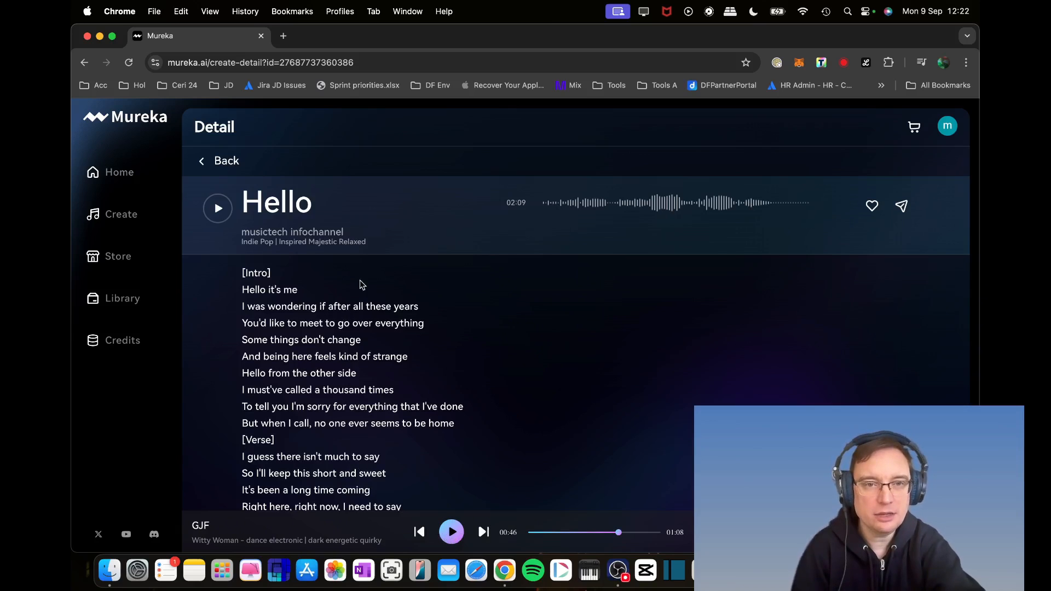
click(218, 210)
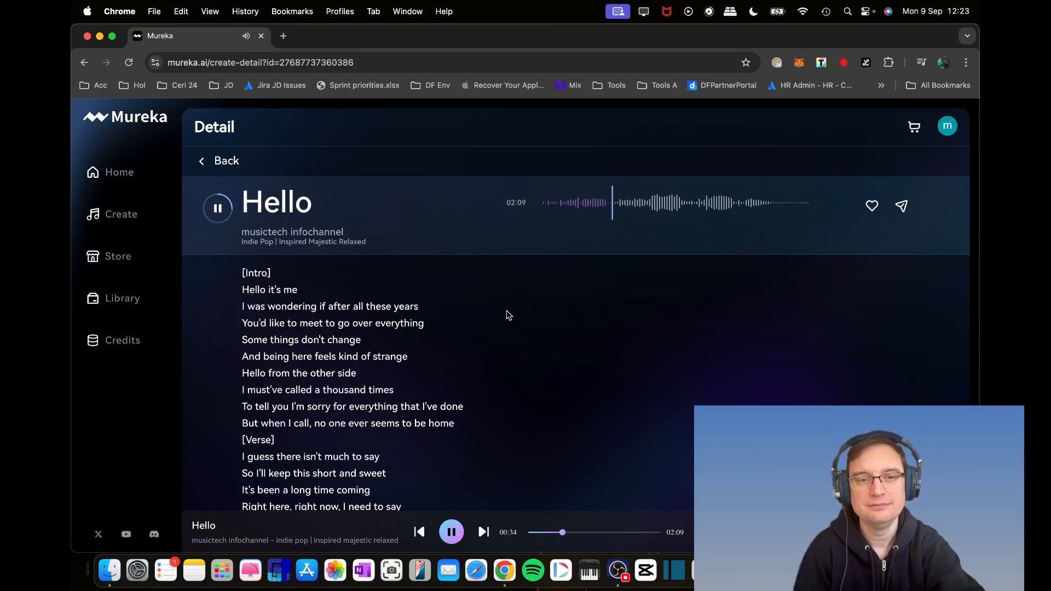
scroll(506, 404, down, 1)
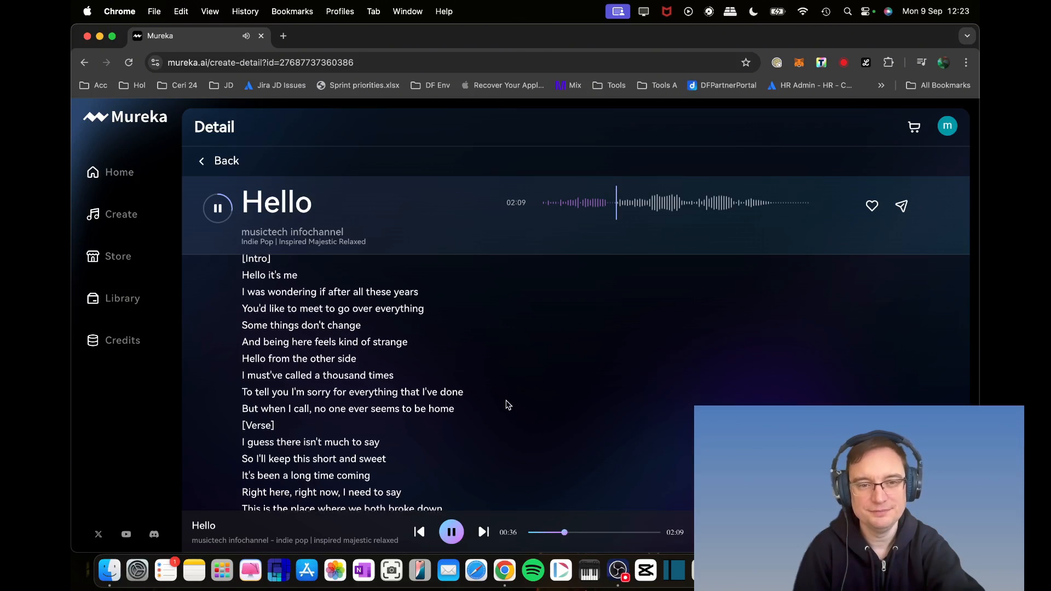
scroll(507, 404, down, 2)
scroll(507, 405, down, 2)
scroll(507, 404, down, 2)
scroll(507, 405, down, 1)
scroll(506, 407, down, 2)
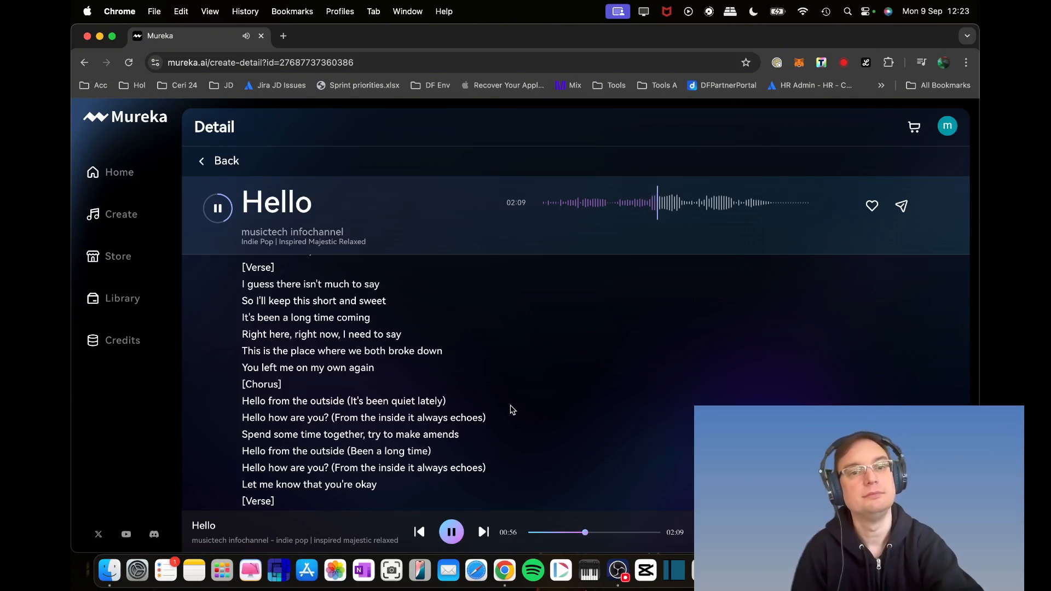
scroll(510, 408, down, 1)
scroll(510, 409, down, 1)
scroll(511, 409, down, 1)
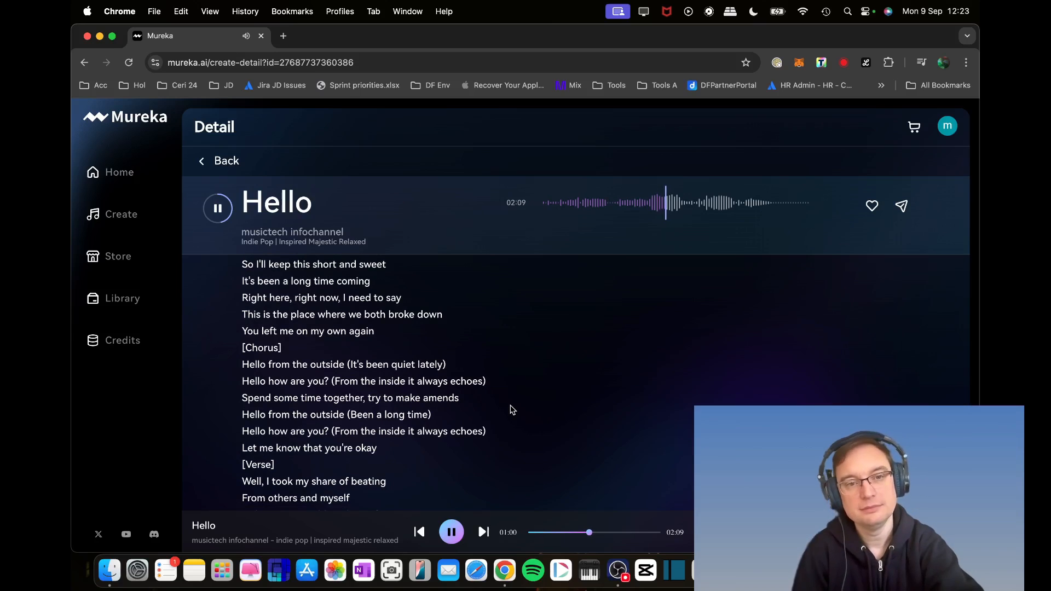
scroll(510, 410, down, 1)
scroll(511, 409, down, 1)
scroll(511, 409, down, 1)
scroll(511, 410, down, 1)
scroll(512, 409, down, 1)
scroll(511, 410, down, 1)
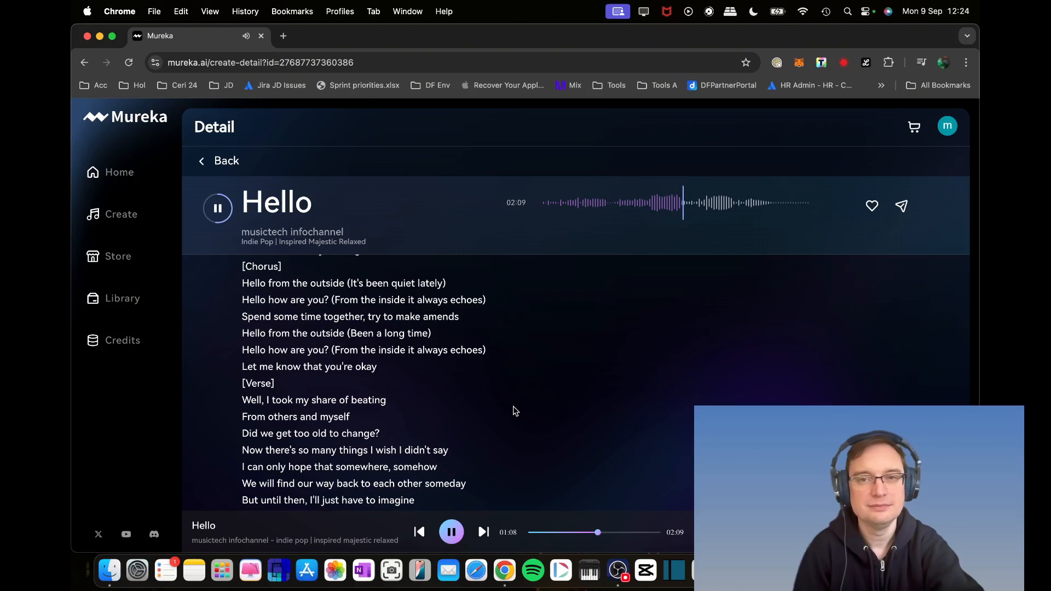
Pause and resume the Hello song, like it, and stop playback near the end
click(451, 532)
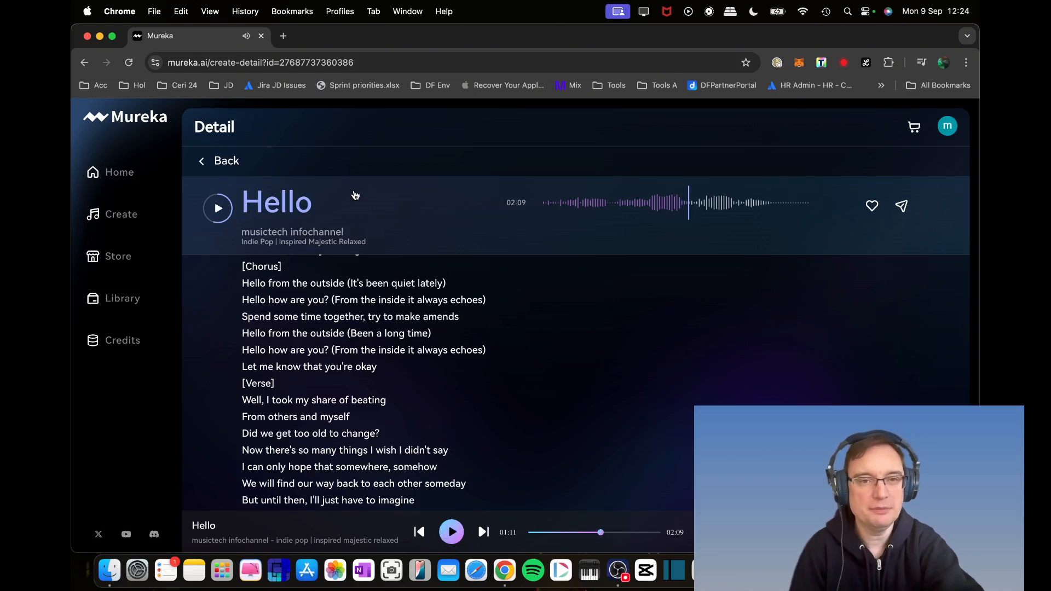
scroll(394, 341, up, 4)
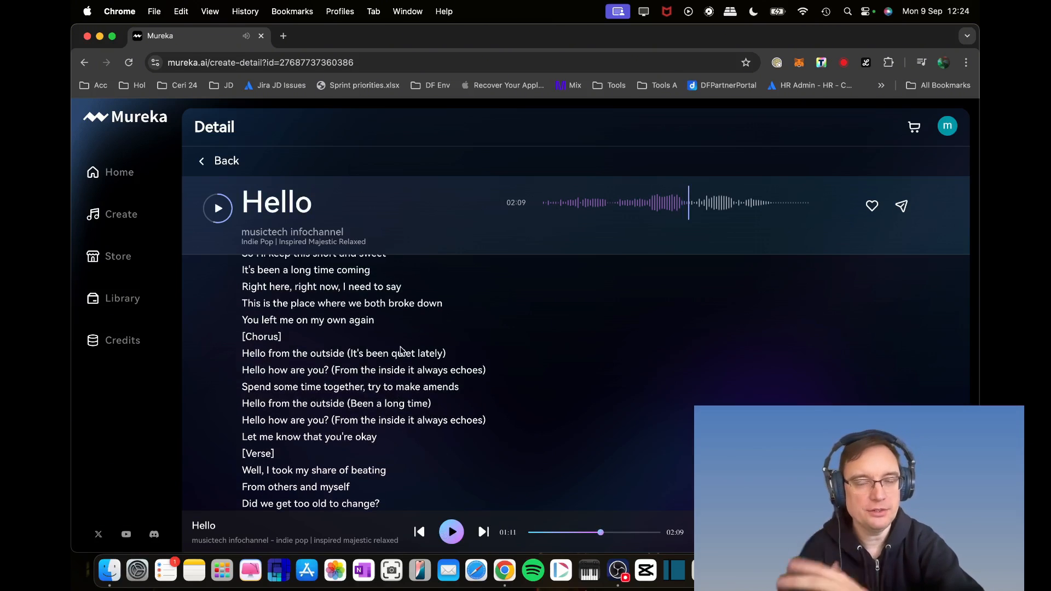
scroll(402, 352, up, 3)
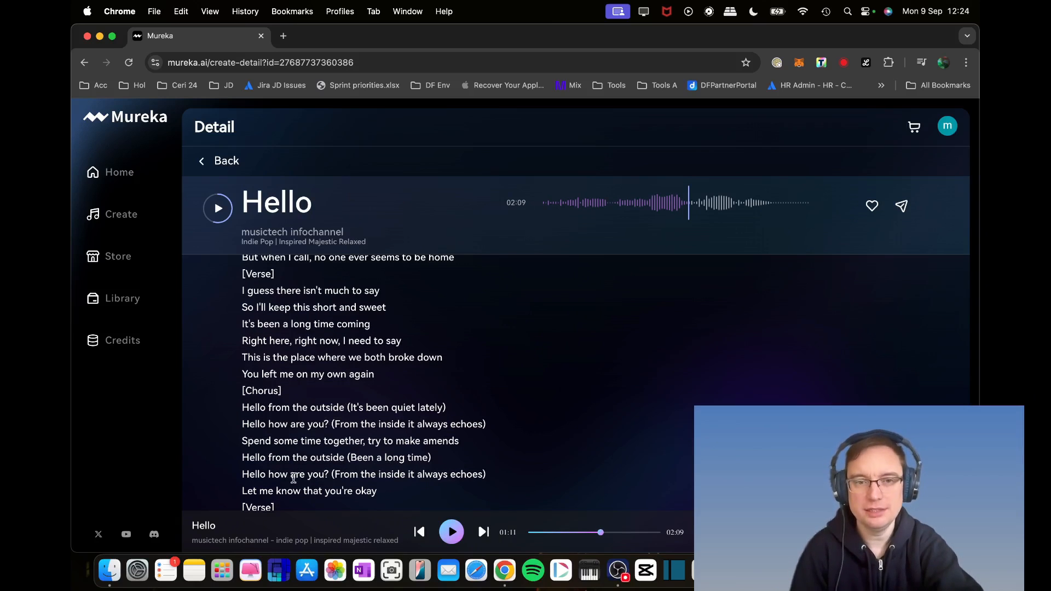
scroll(352, 457, down, 5)
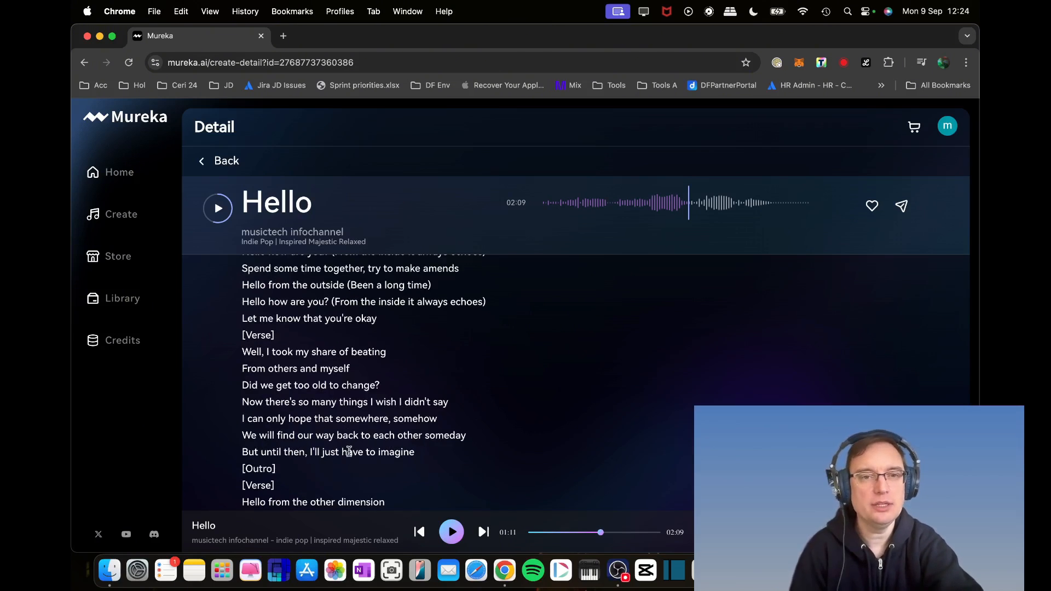
scroll(351, 457, up, 2)
scroll(325, 304, up, 1)
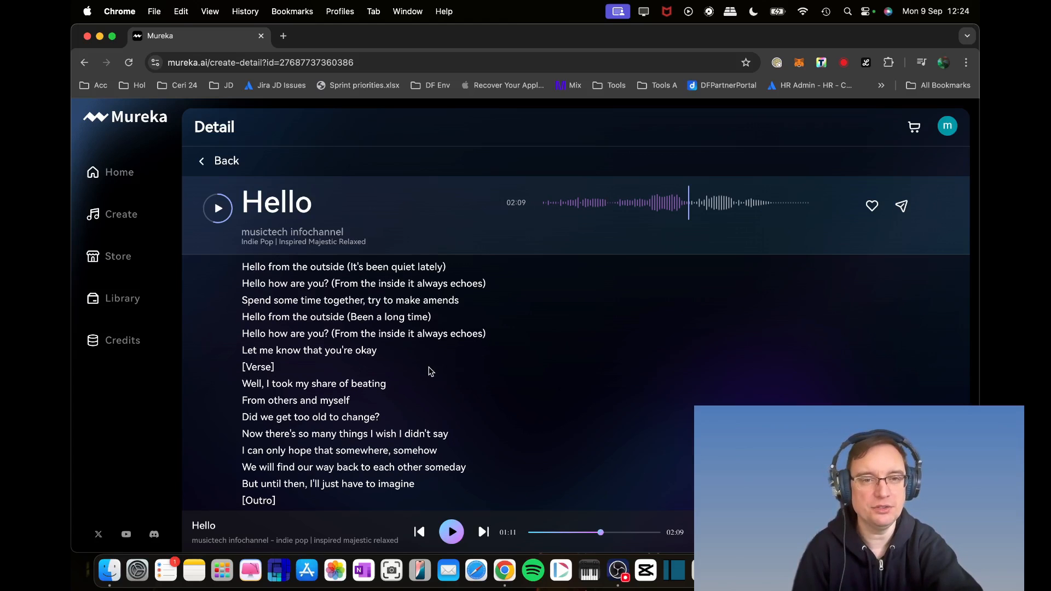
scroll(427, 362, down, 2)
click(453, 532)
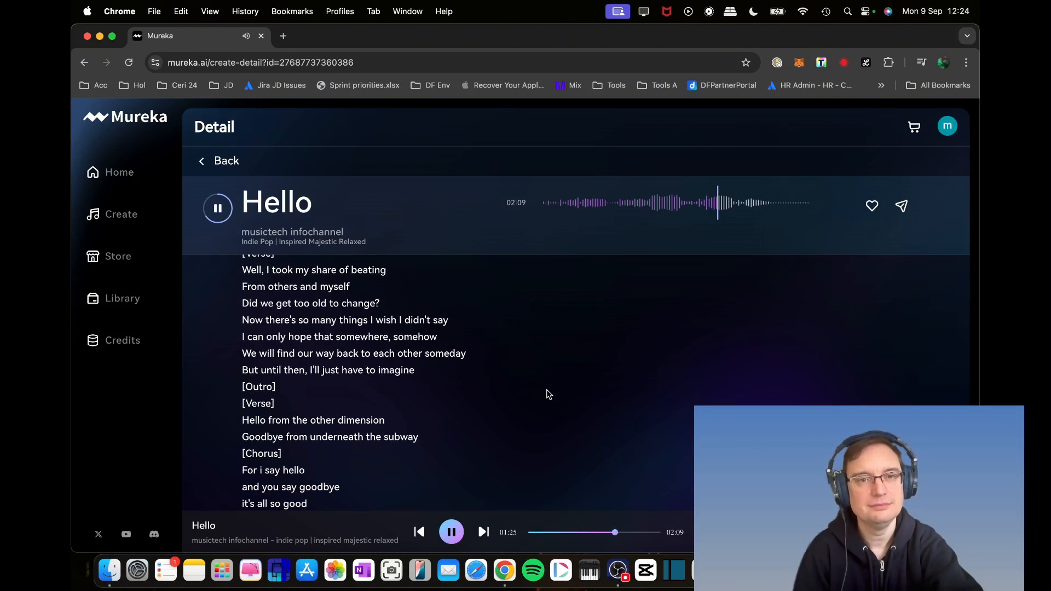
scroll(546, 395, down, 2)
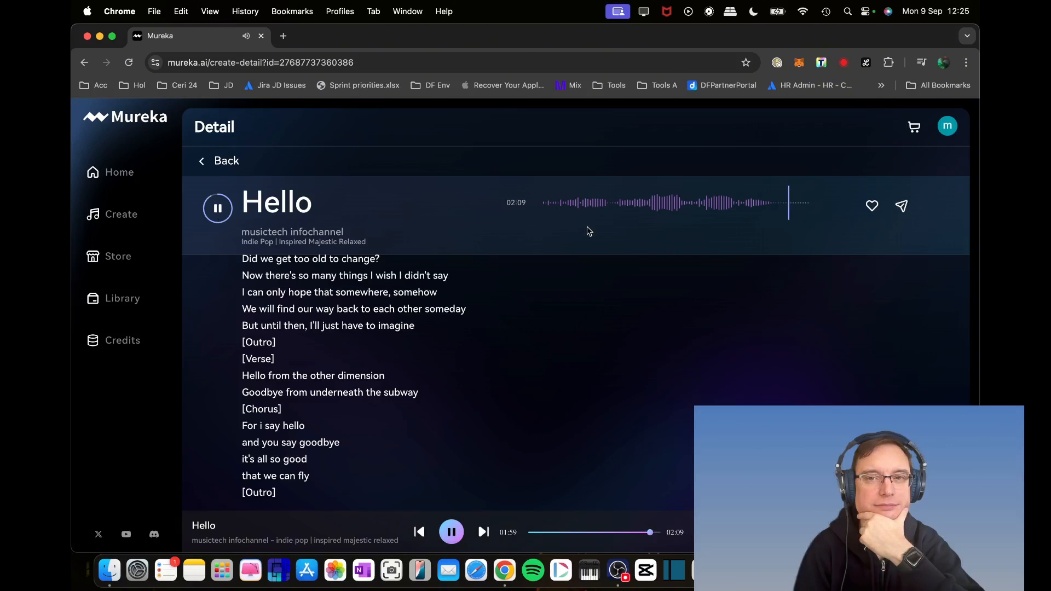
click(872, 208)
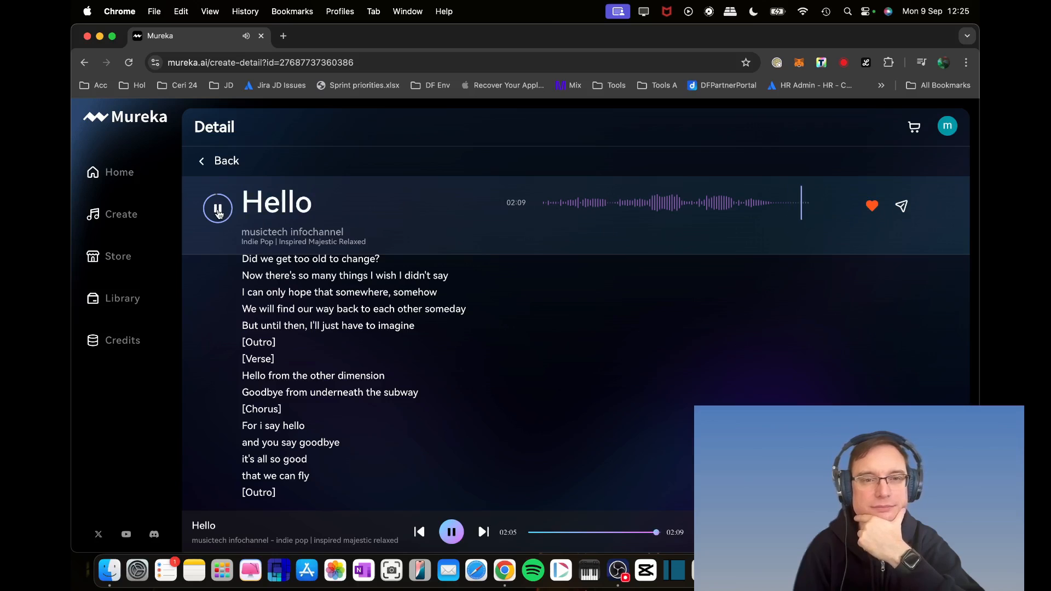
click(219, 208)
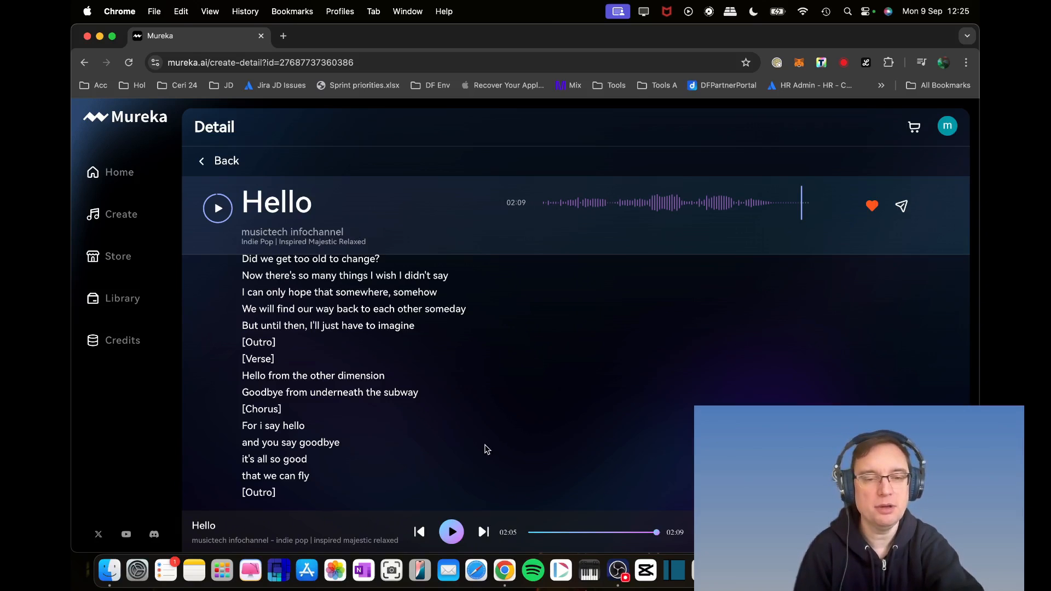
scroll(485, 449, up, 5)
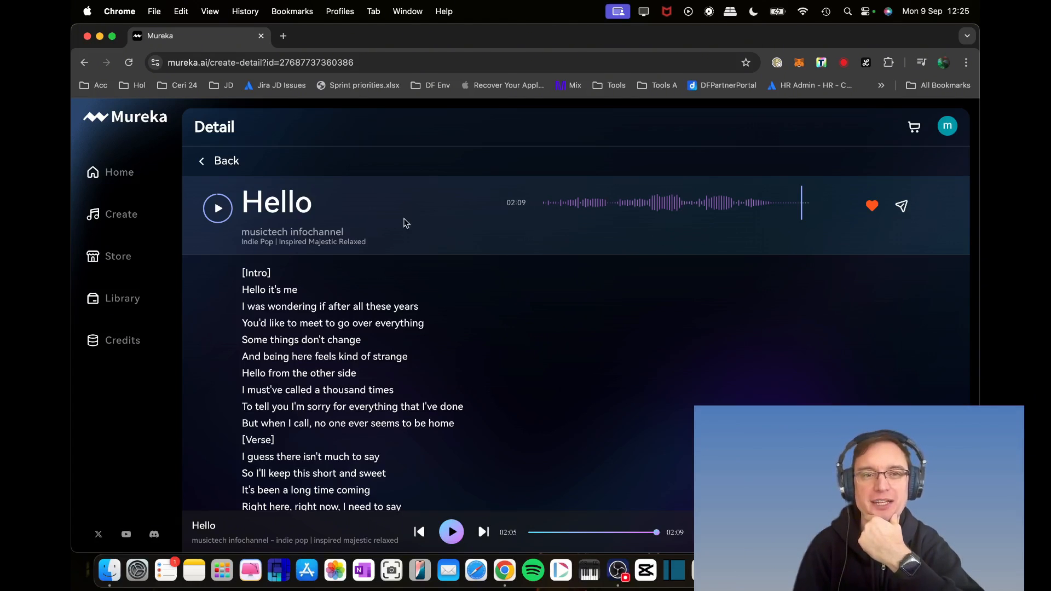
Start extending the 2:36 Hello v2 and preview it, jumping to the song's end
click(214, 160)
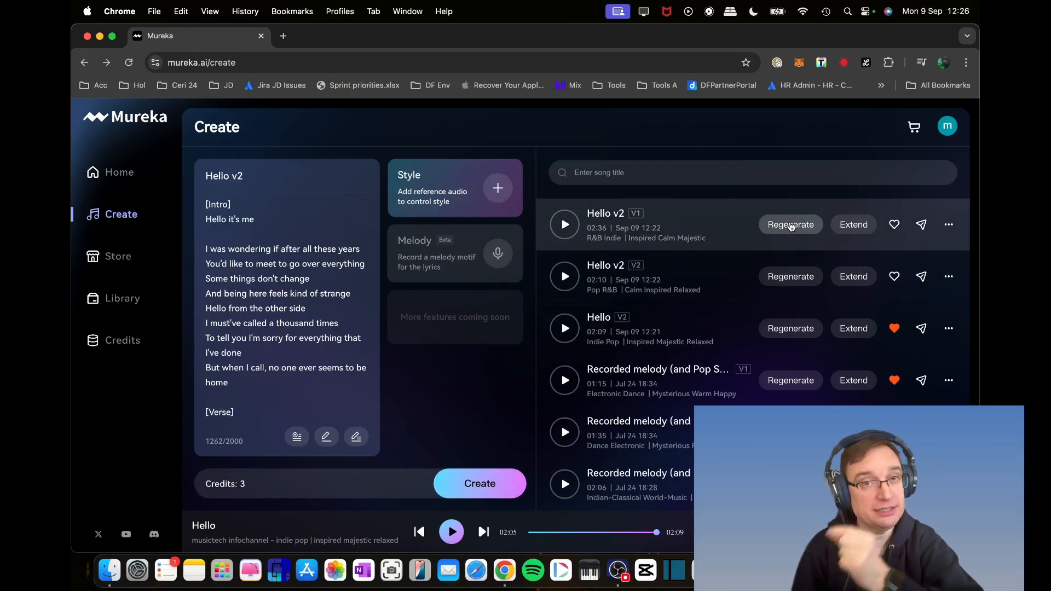
click(853, 225)
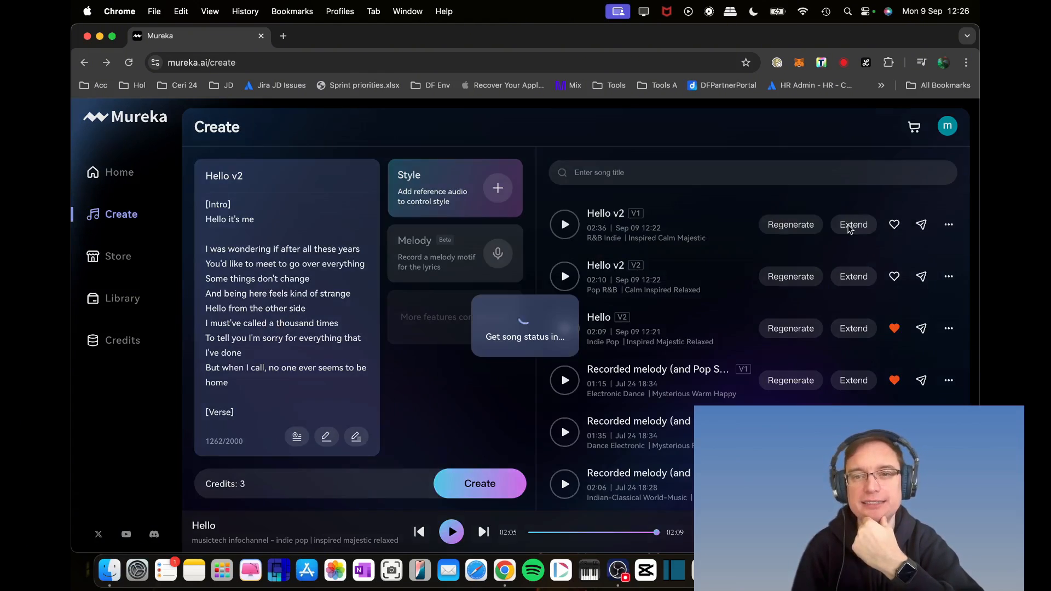
click(299, 259)
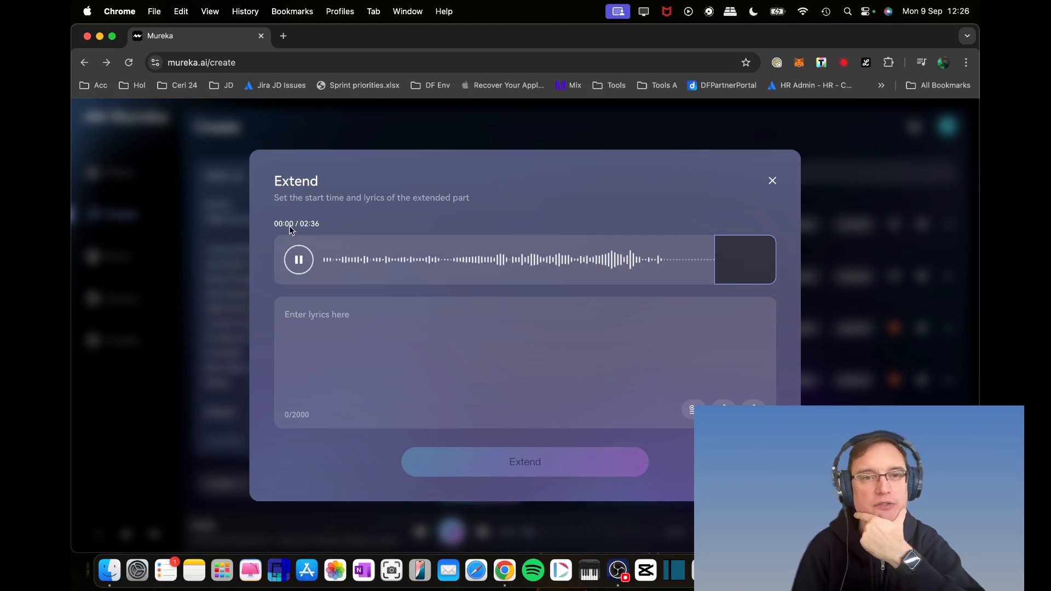
click(299, 259)
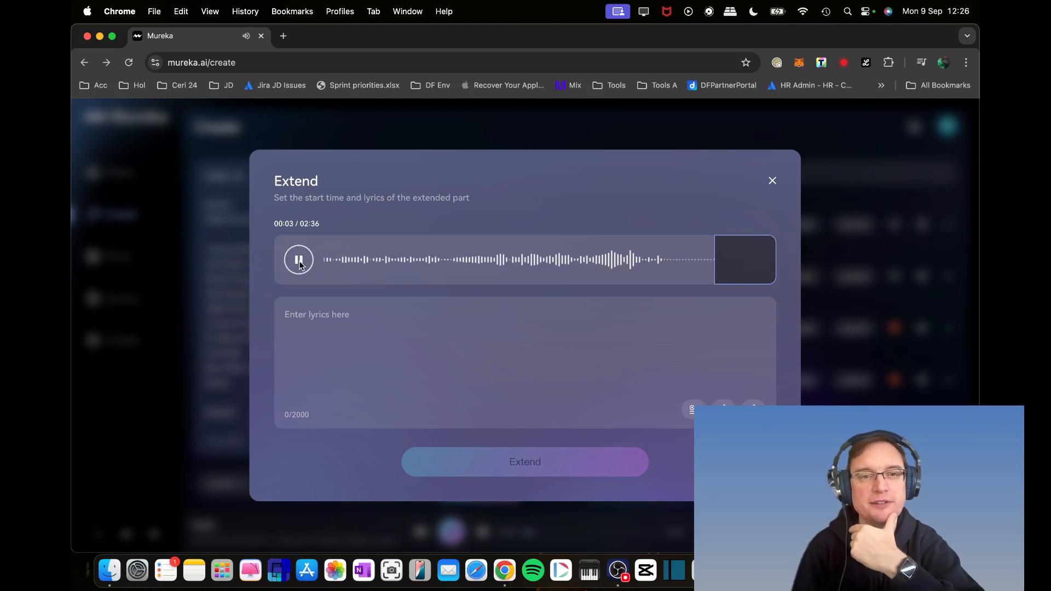
click(299, 264)
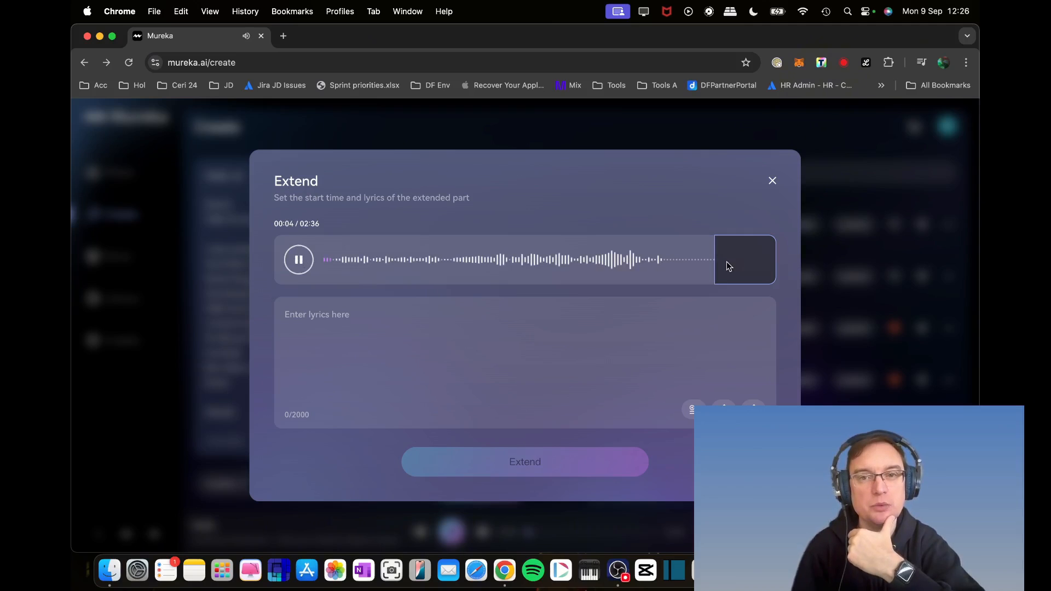
click(712, 265)
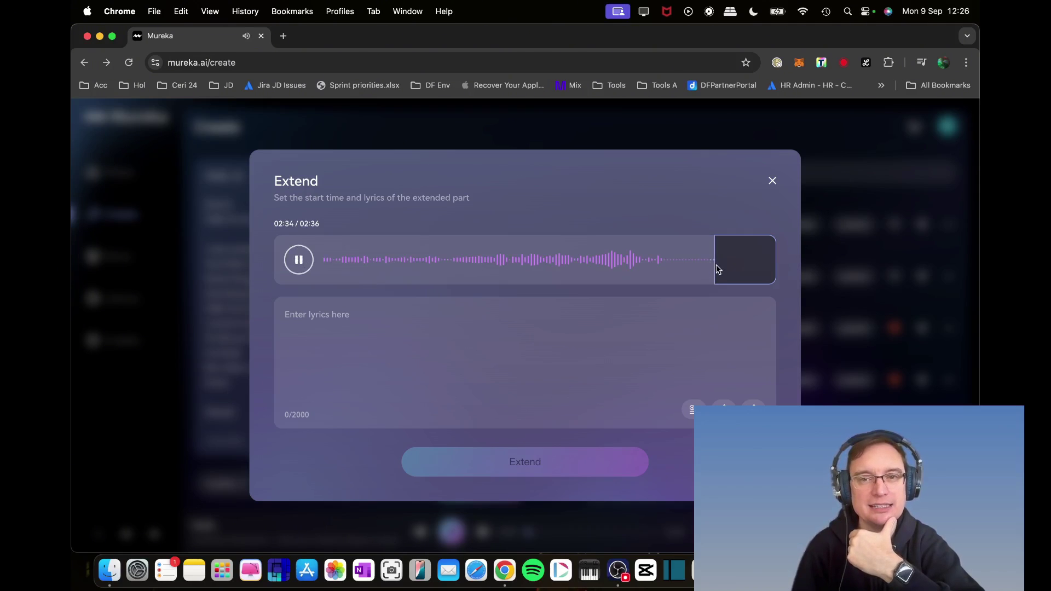
Enter outro lyrics beginning 'goodbye for now' and generate the extended song
click(478, 328)
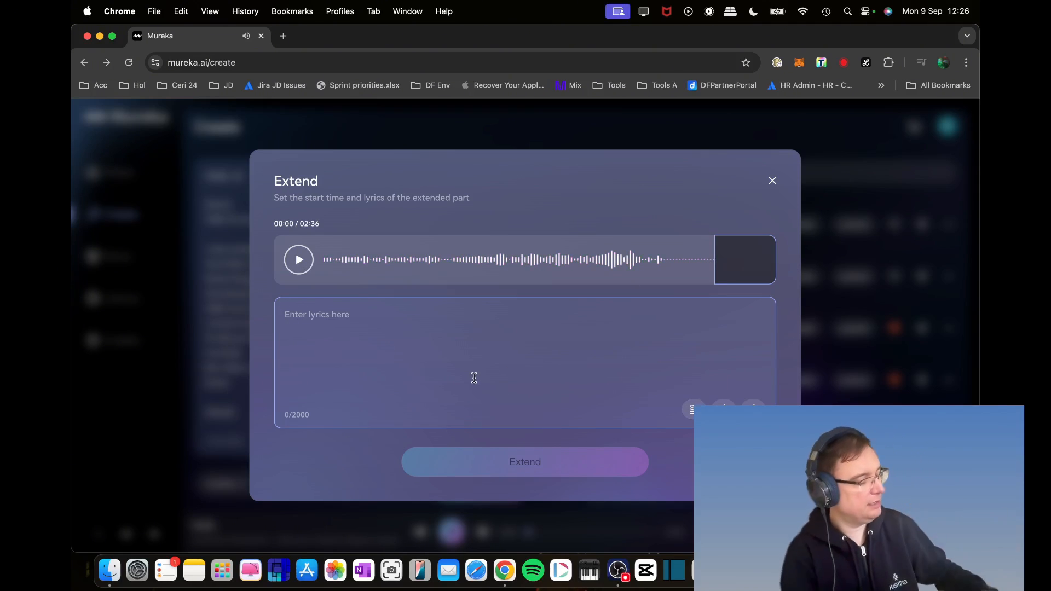
text(goodbye for )
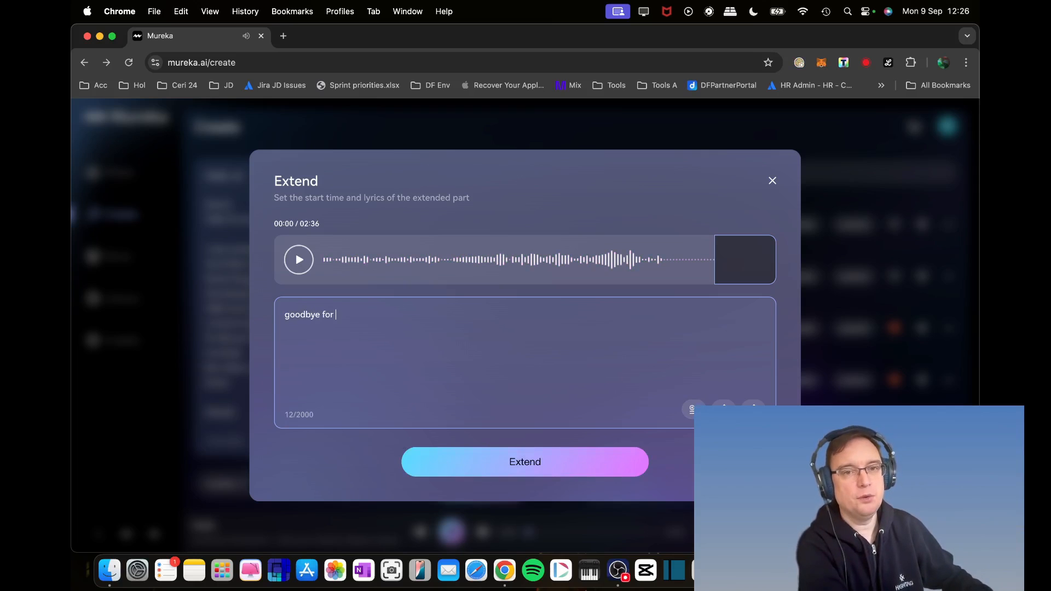
text(now)
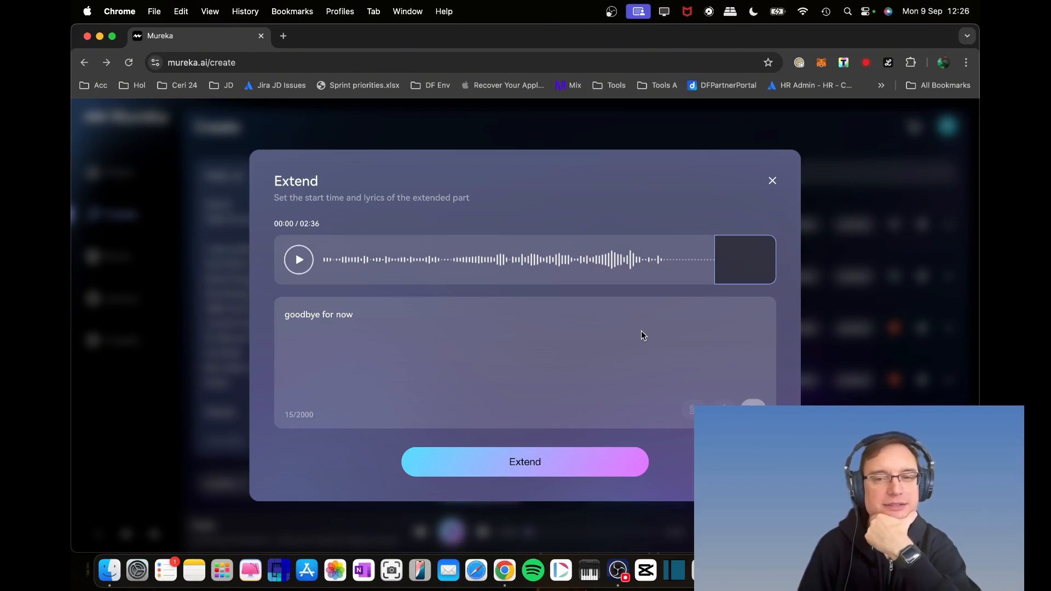
text(hello it's been quiet lately hello how are you?  [Outro])
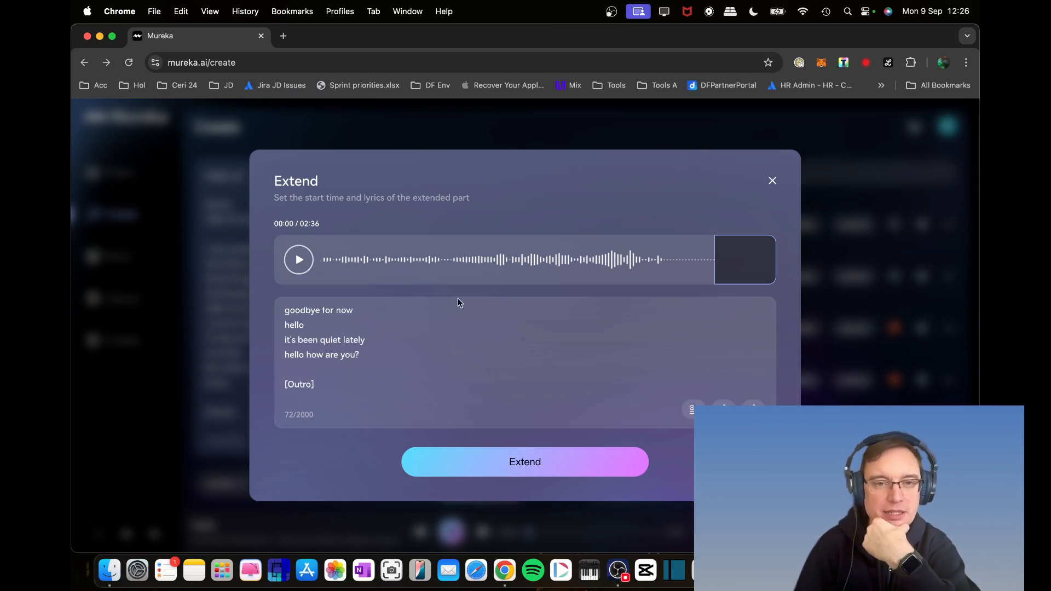
scroll(442, 359, down, 1)
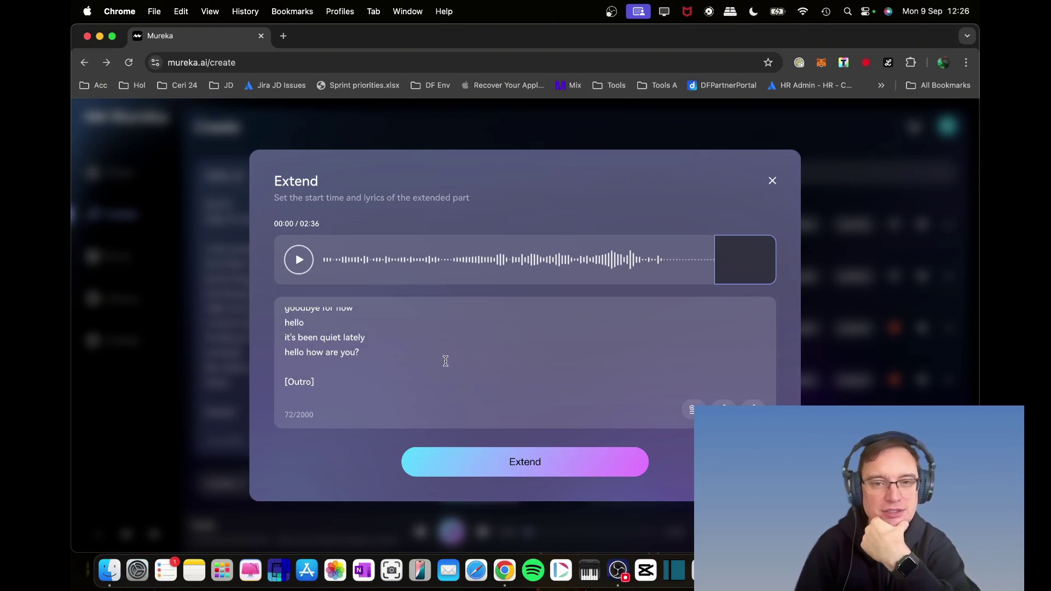
click(531, 466)
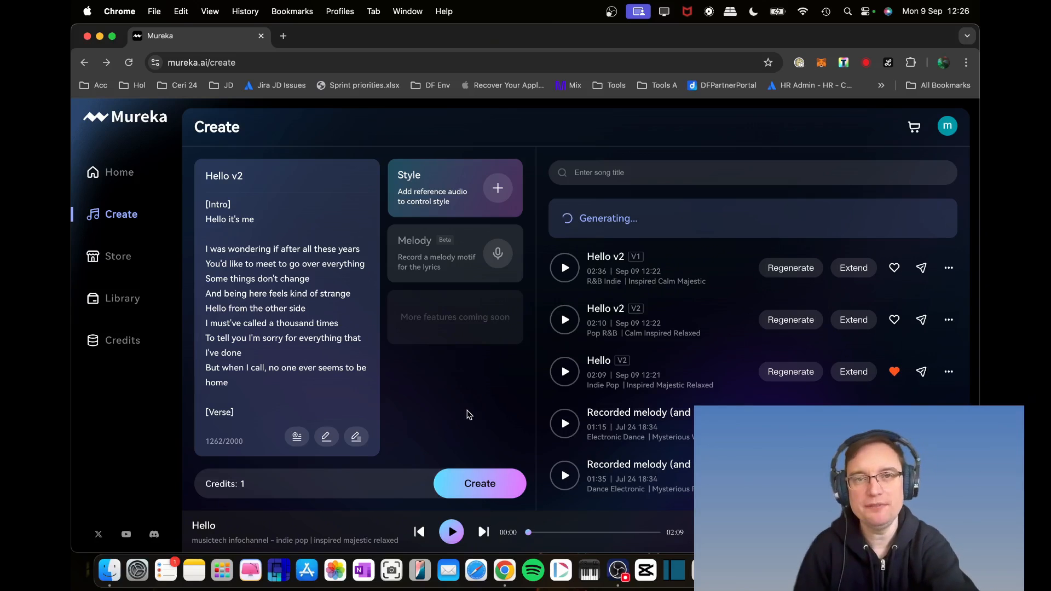
Start an Apply to sell application for the first Hello v2 and review its mood choices
click(949, 269)
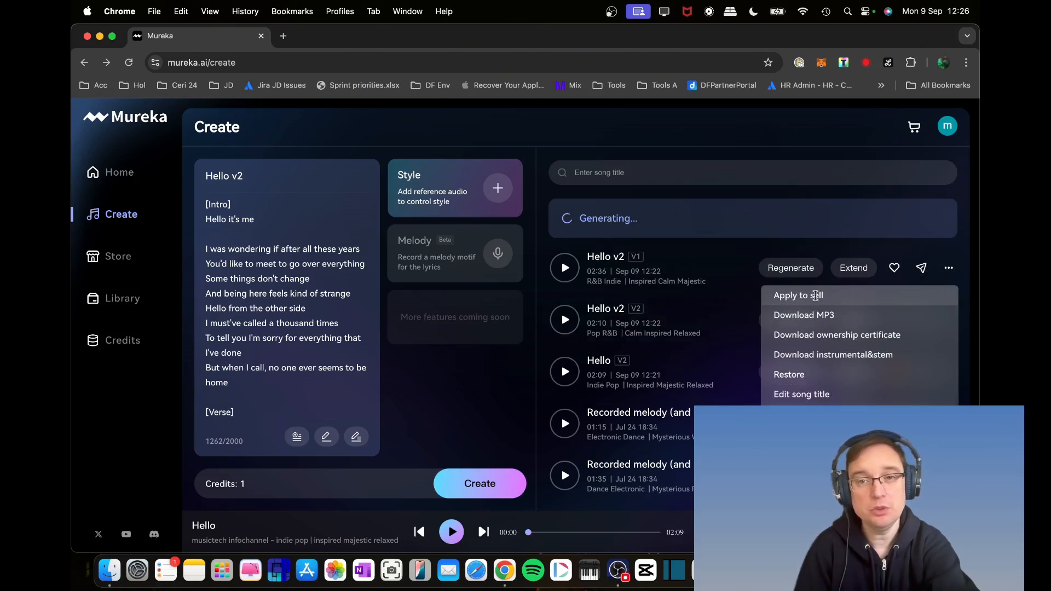
click(793, 303)
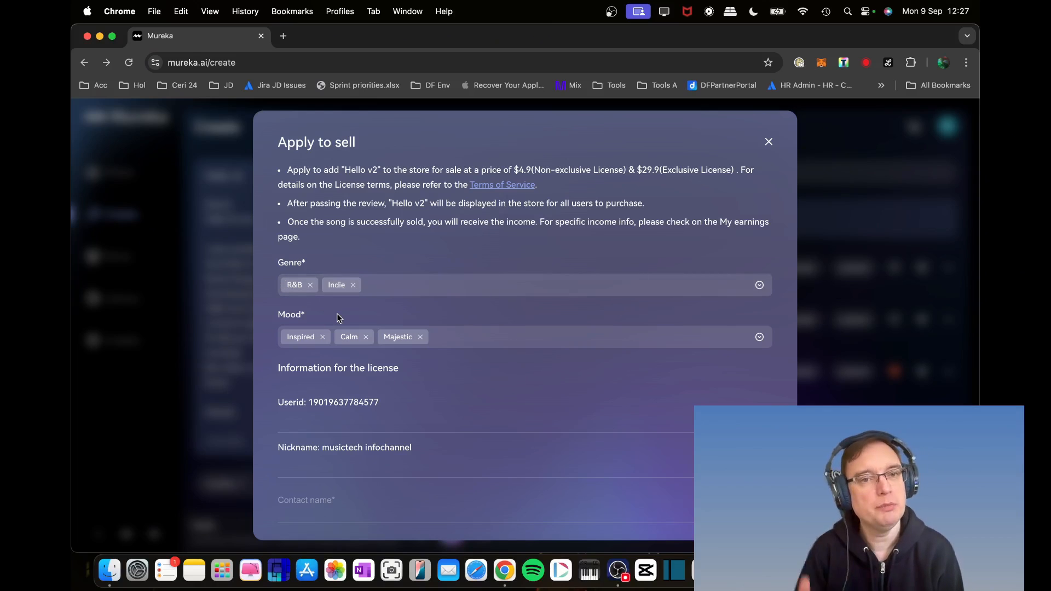
click(760, 338)
click(760, 340)
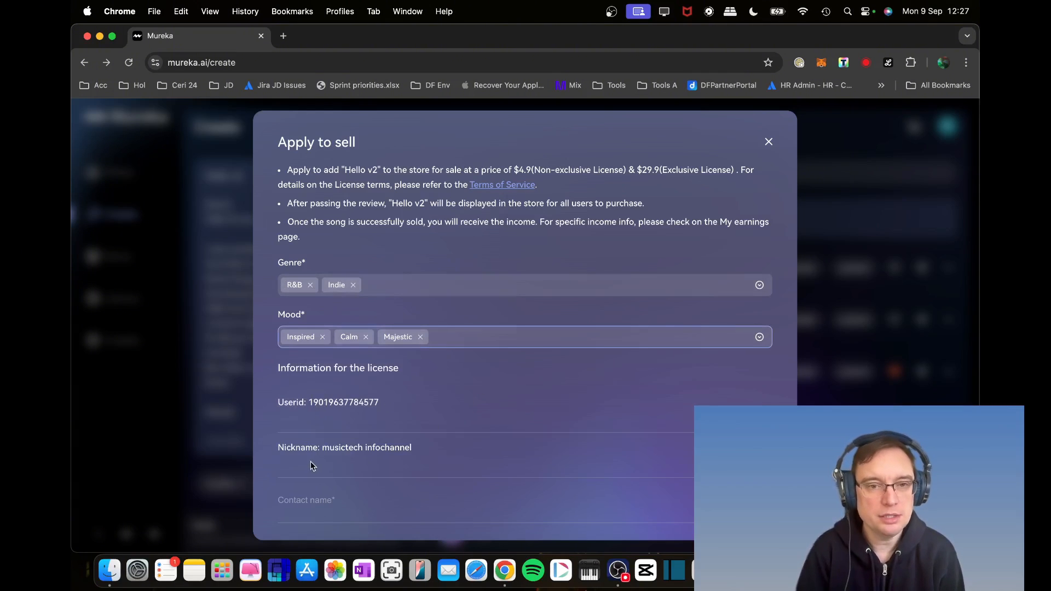
Attempt to submit the sale application, then close it without sending
click(333, 501)
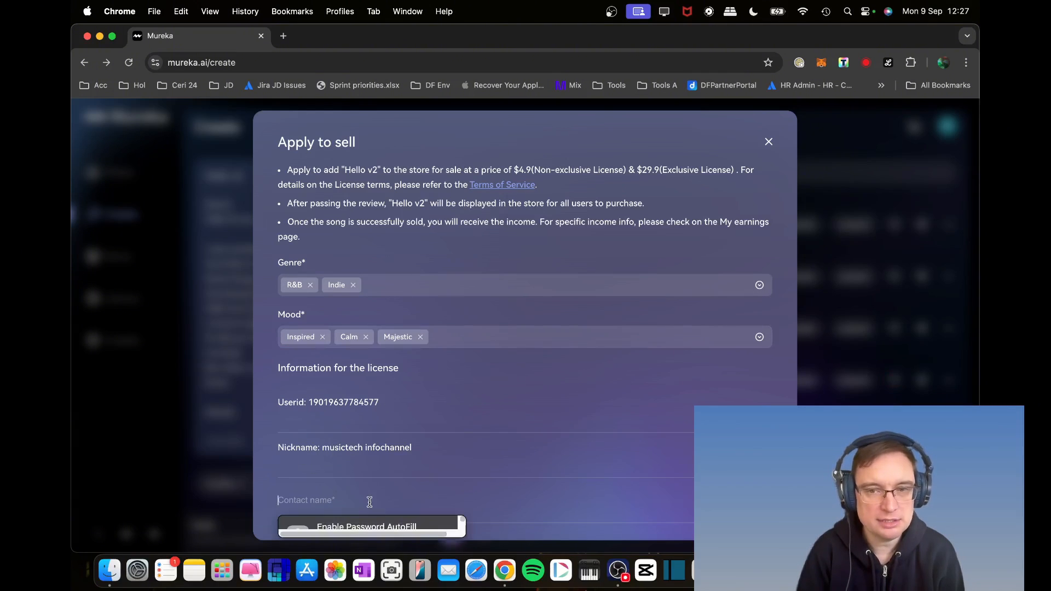
scroll(602, 485, down, 4)
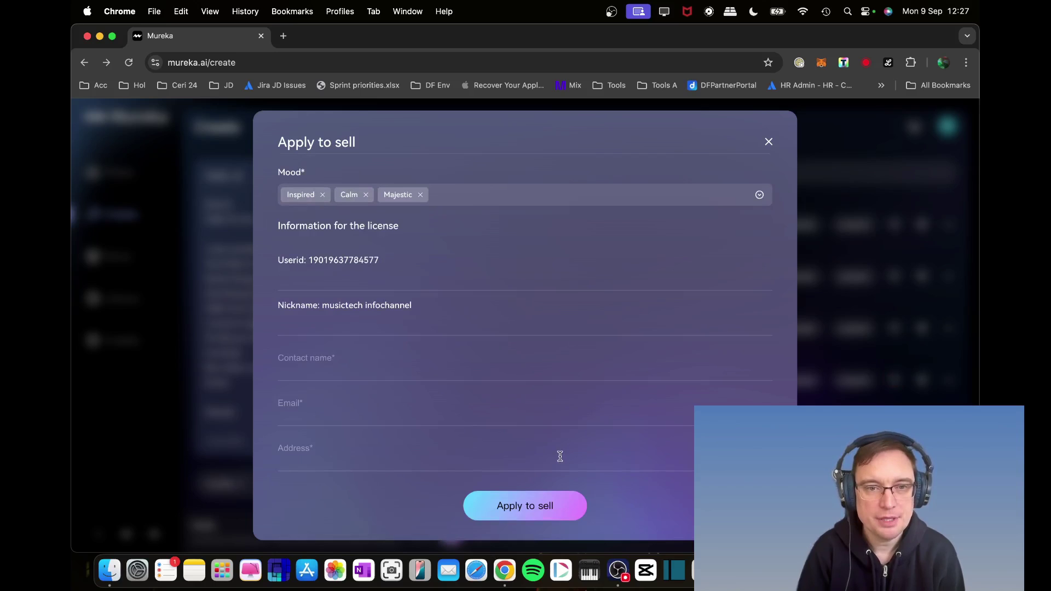
click(332, 403)
click(346, 448)
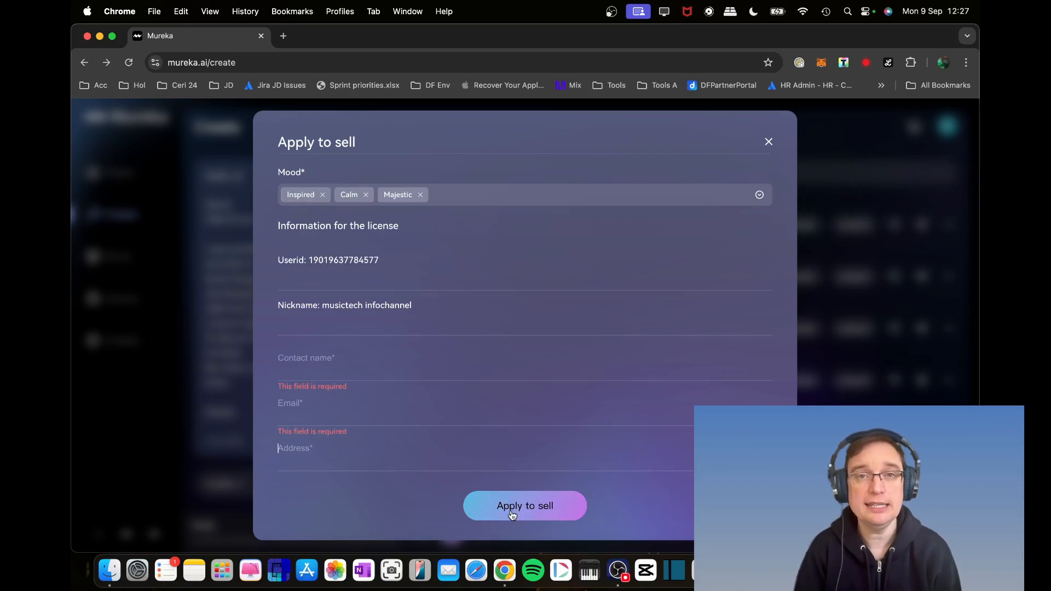
click(769, 141)
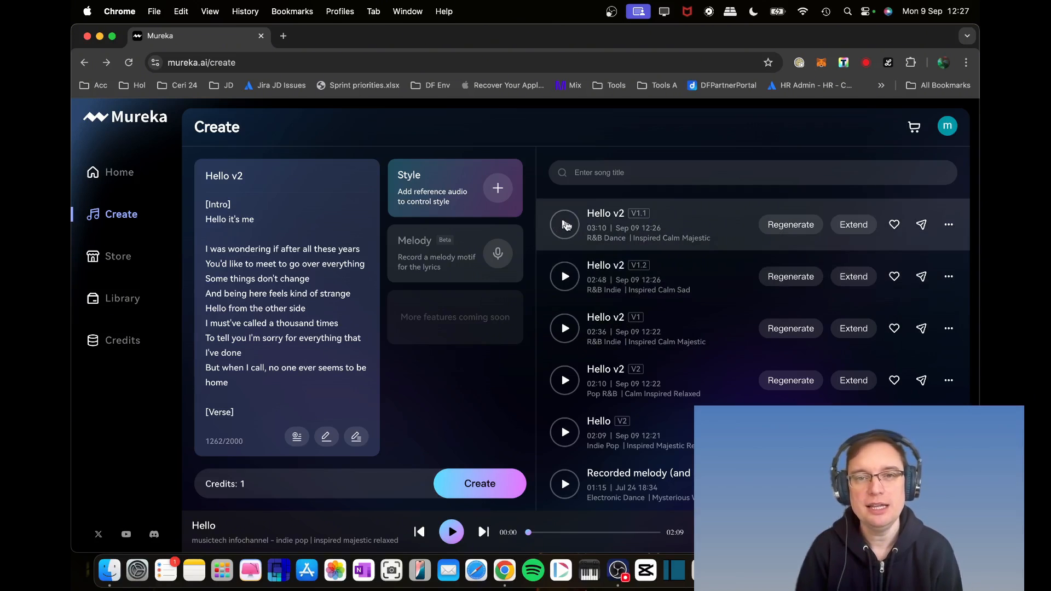
Open the 3:10 extended Hello v2 detail page and play it, skipping ahead to about 1:34
click(612, 215)
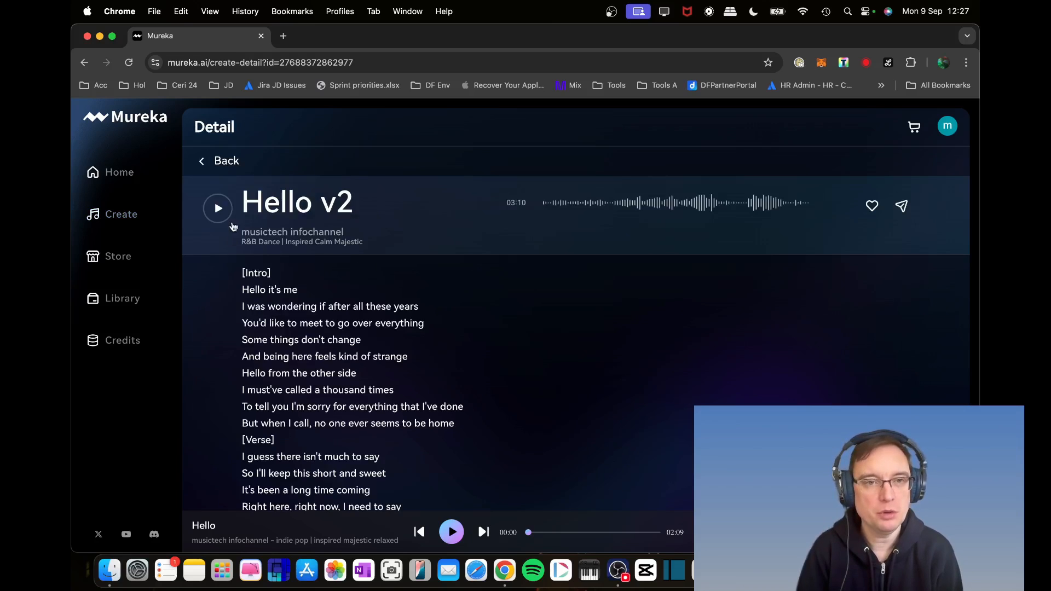
click(218, 208)
click(625, 533)
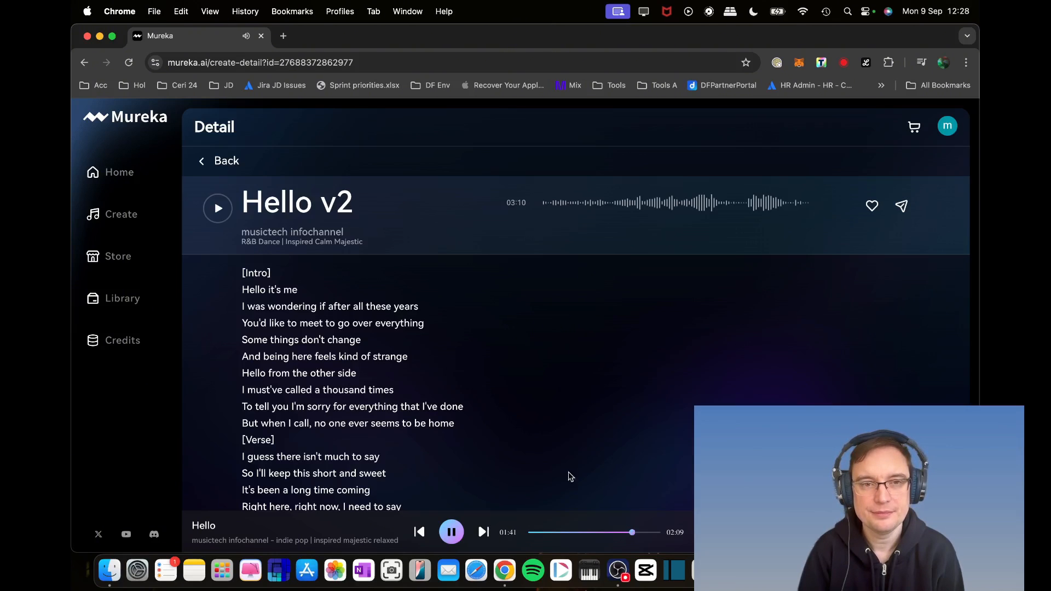
scroll(557, 472, down, 5)
scroll(560, 469, down, 5)
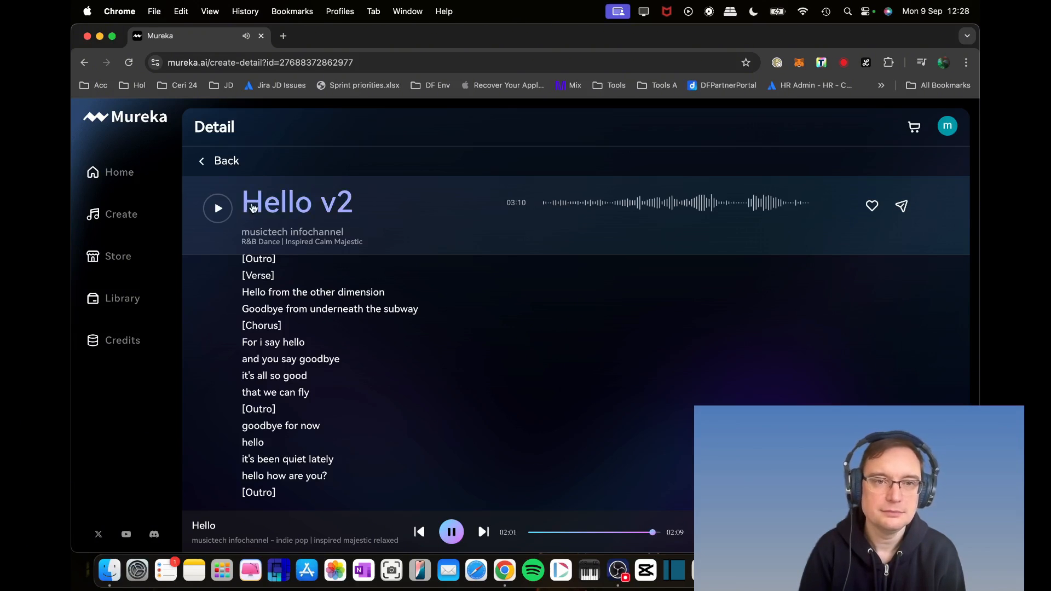
click(218, 207)
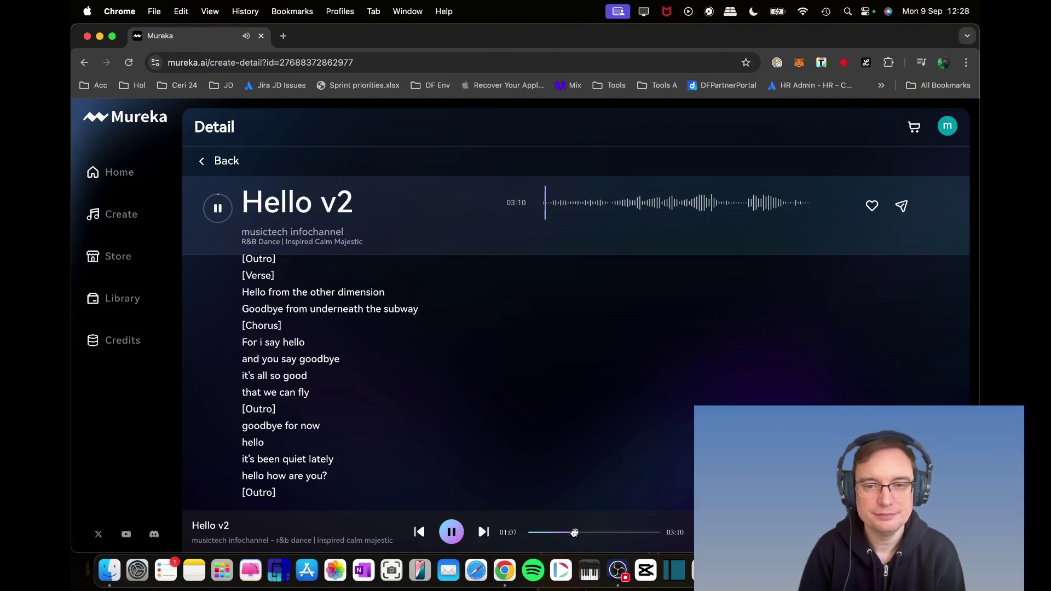
Audition the 3:10 Hello v2 near its end and from its start, pausing and resuming playback
drag(529, 532, 634, 534)
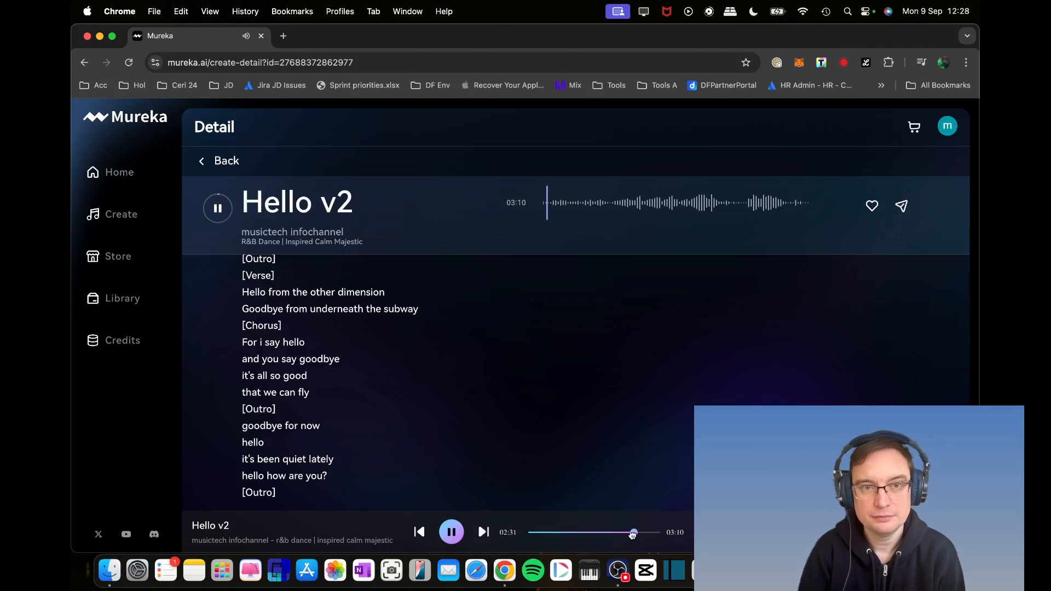
click(528, 532)
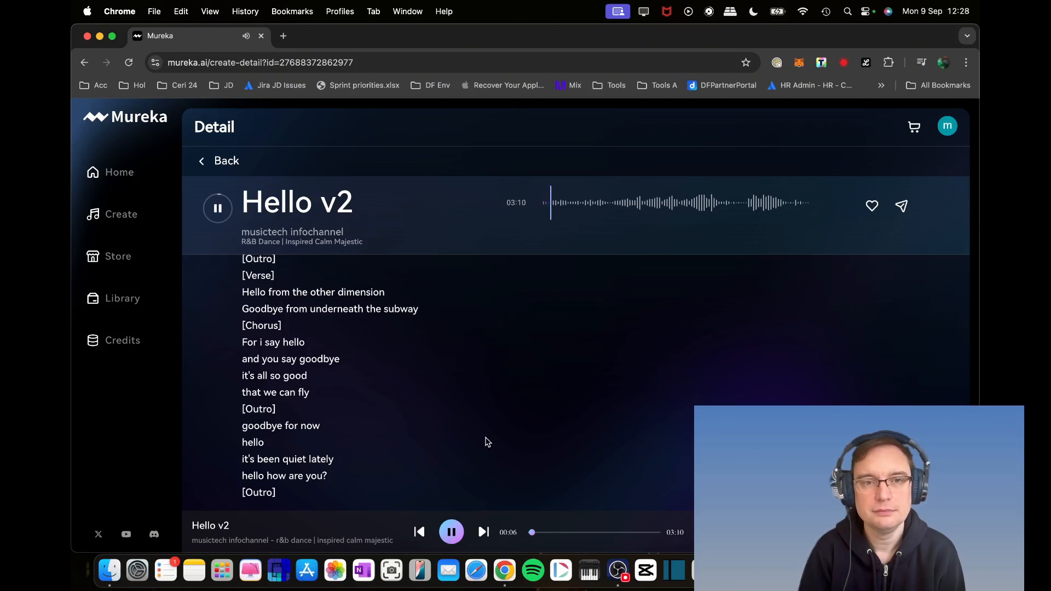
scroll(483, 448, up, 5)
scroll(483, 456, up, 5)
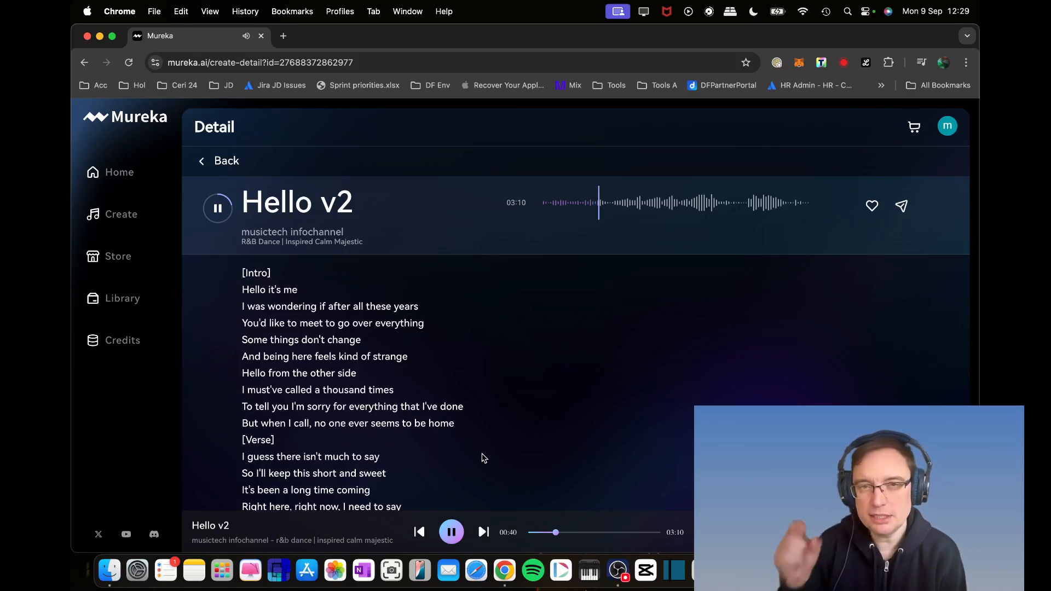
click(453, 533)
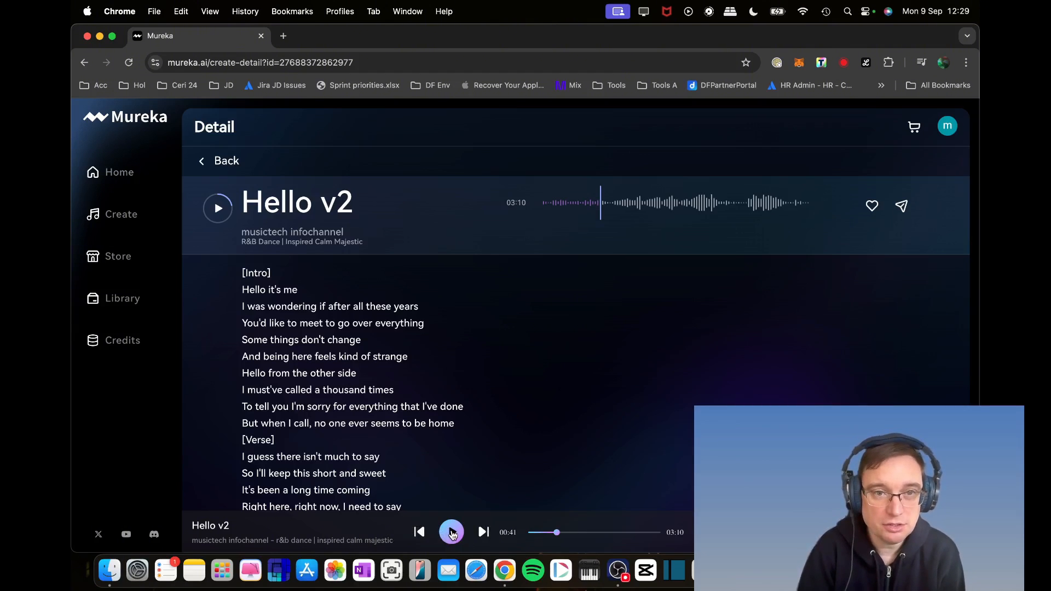
click(453, 533)
scroll(474, 456, down, 1)
scroll(475, 455, down, 1)
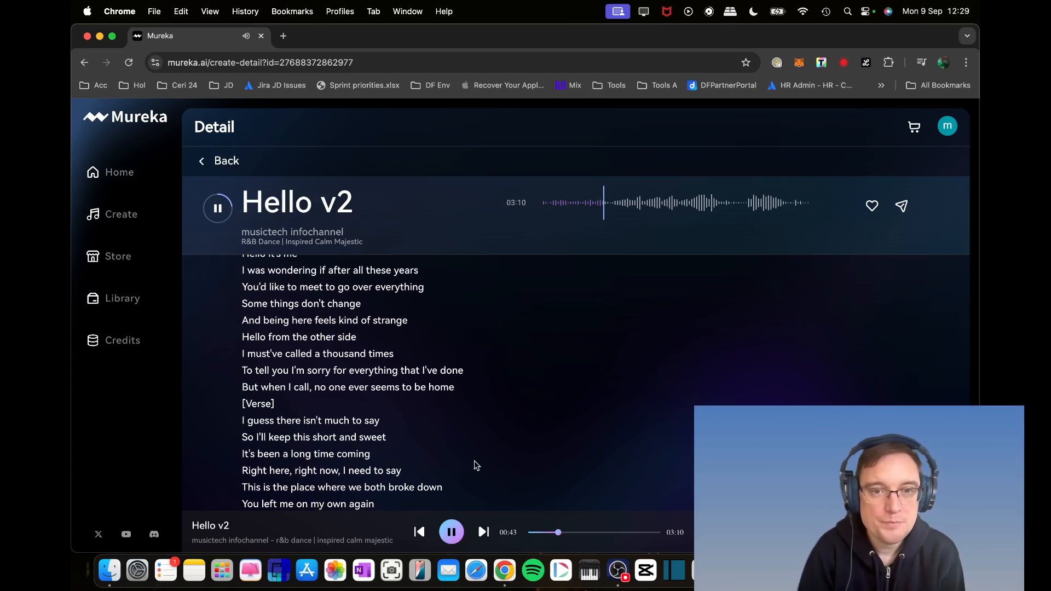
scroll(474, 461, down, 1)
scroll(473, 466, down, 3)
scroll(475, 466, down, 2)
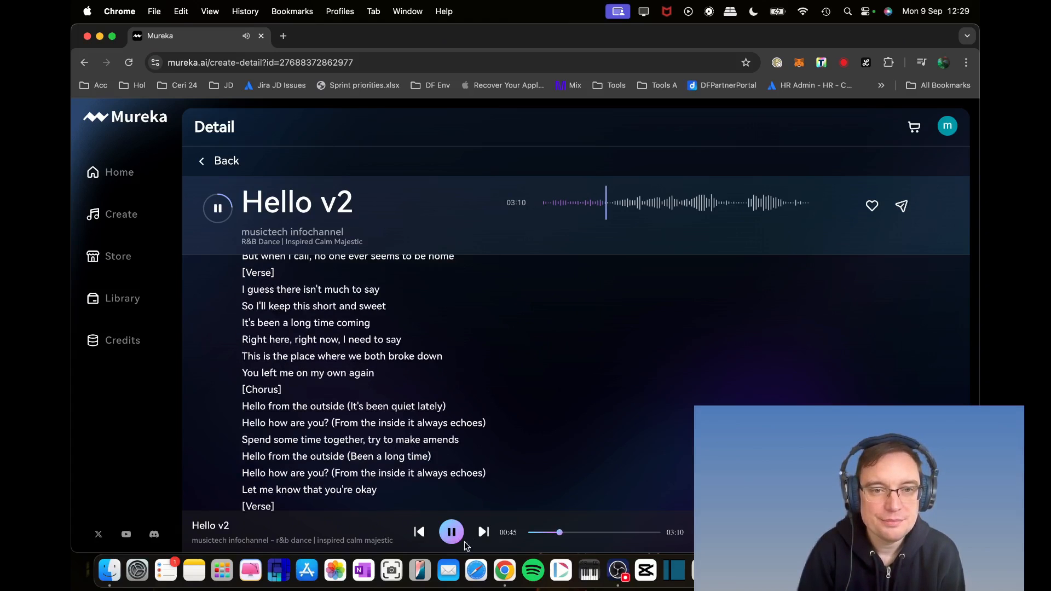
click(452, 533)
Return to the Create page song list
click(222, 162)
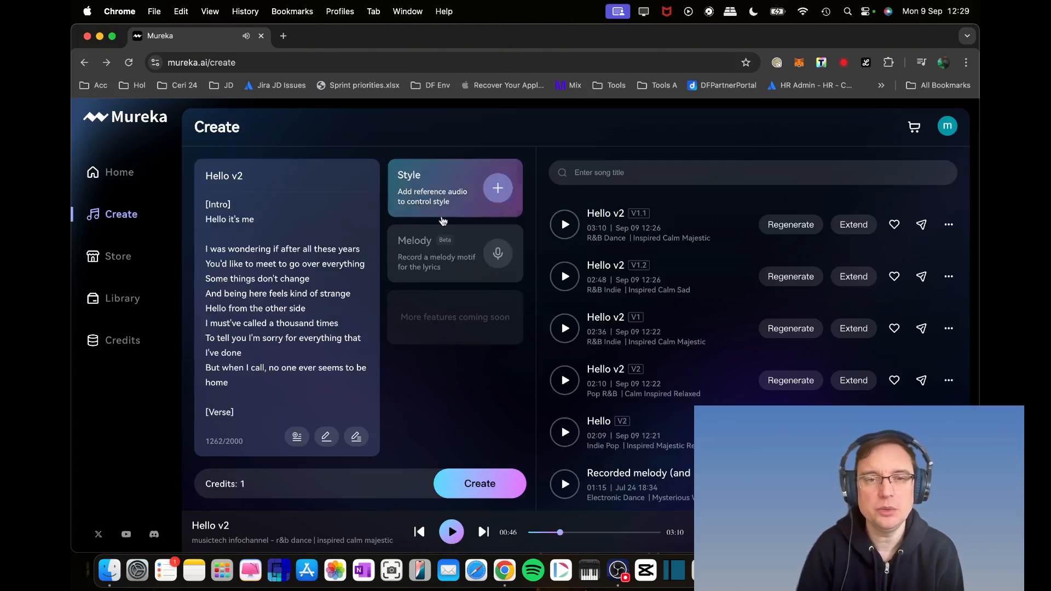
Open the 2:48 Hello v2 detail page and play it, skipping ahead to about 2:09
click(605, 265)
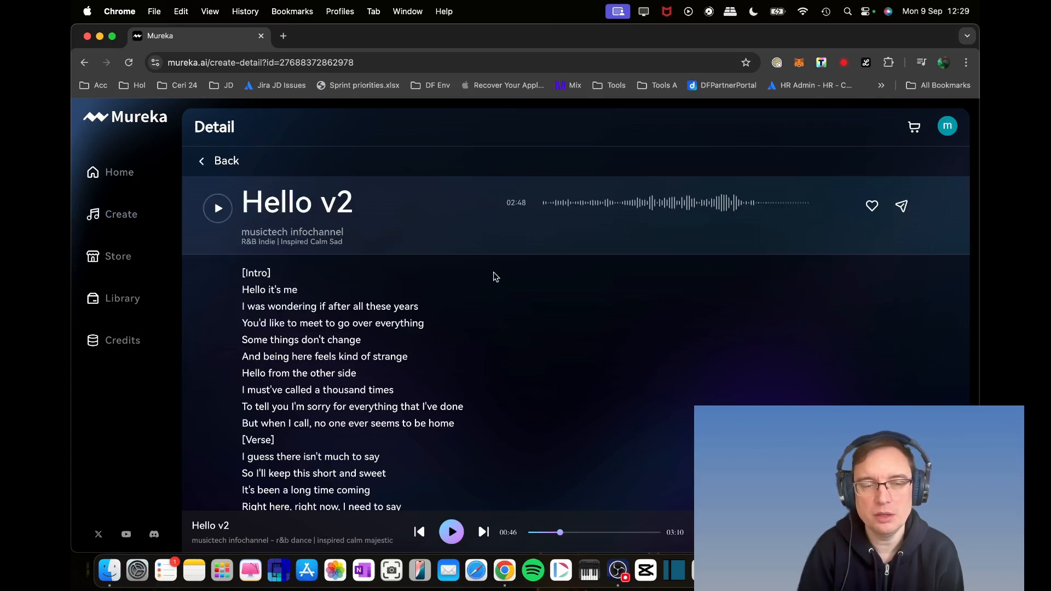
click(216, 208)
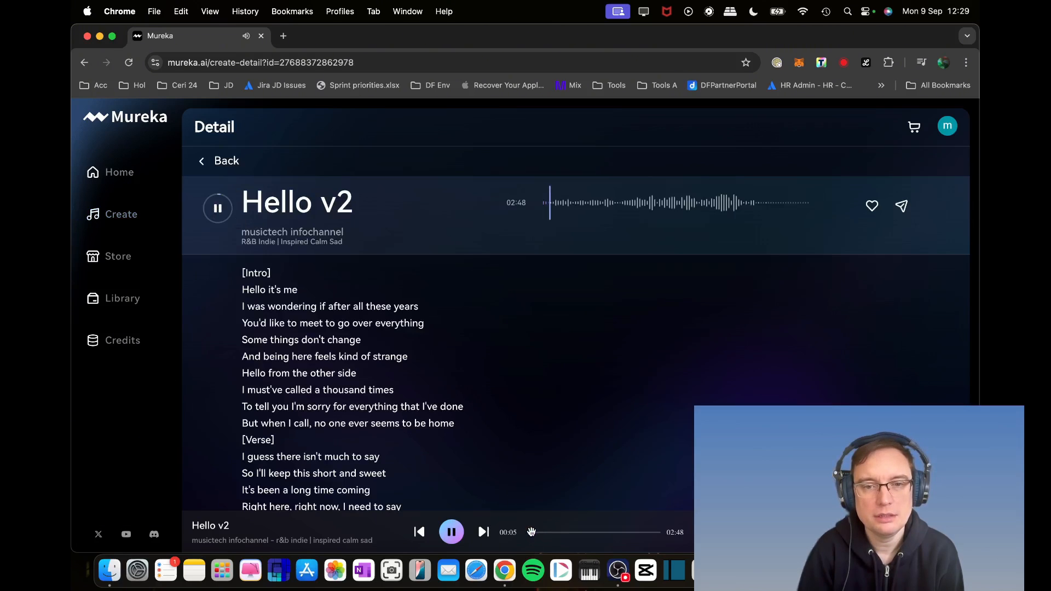
drag(532, 533, 630, 534)
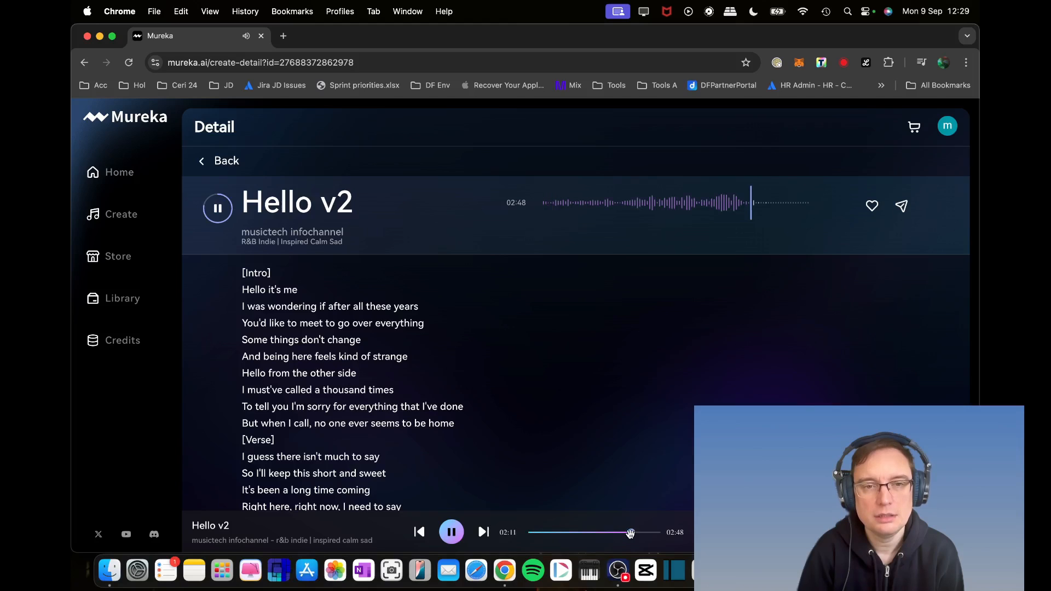
scroll(603, 463, down, 10)
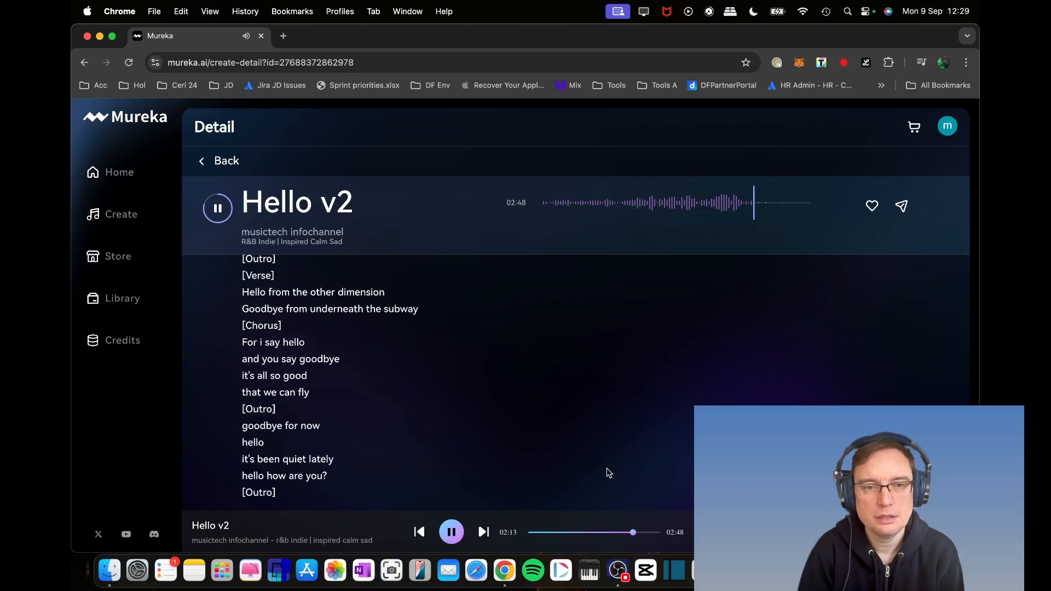
scroll(607, 473, down, 10)
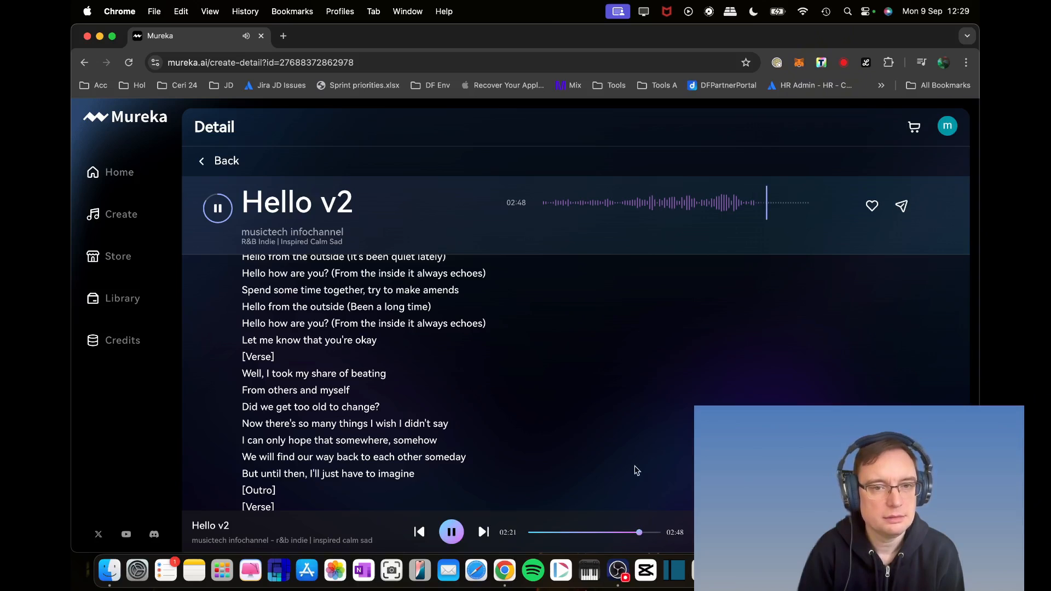
scroll(635, 471, up, 5)
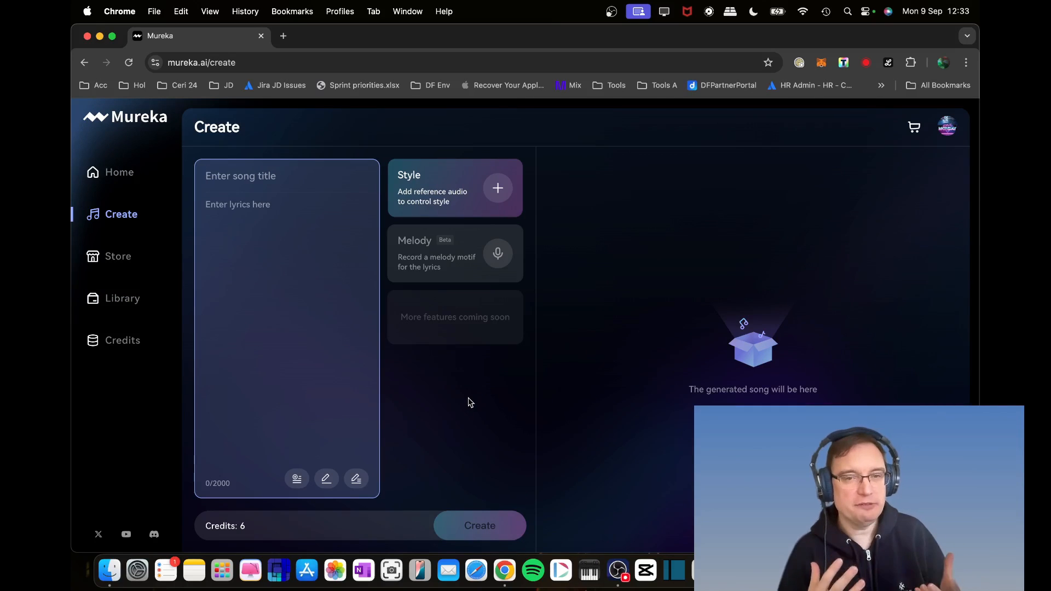
text(Goodbye)
Title the new song 'Goodbye' and write its opening lyric lines about being left
key(Tab)
text(Good)
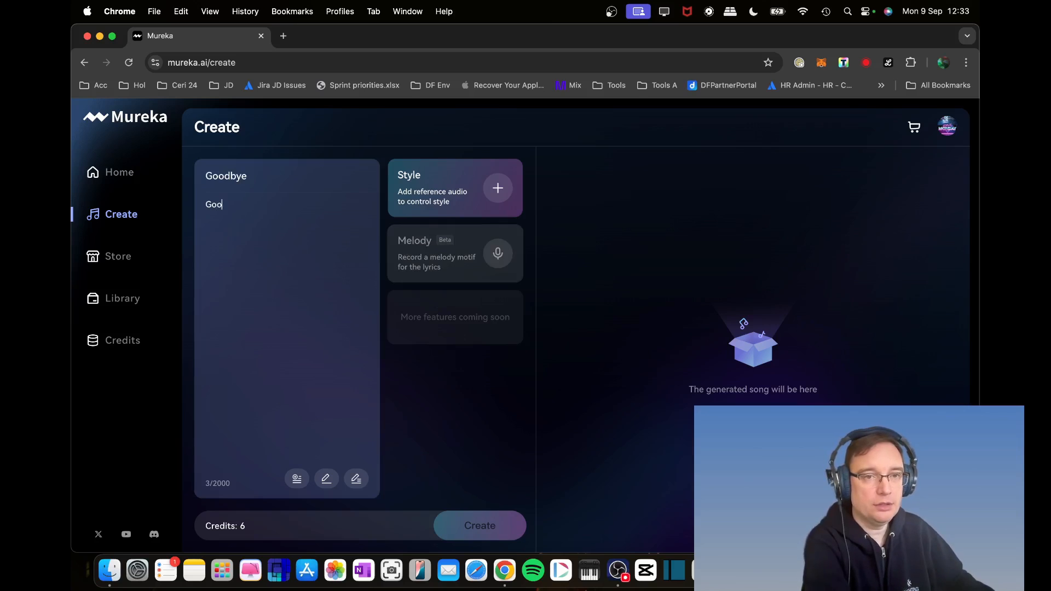
text(bye I )
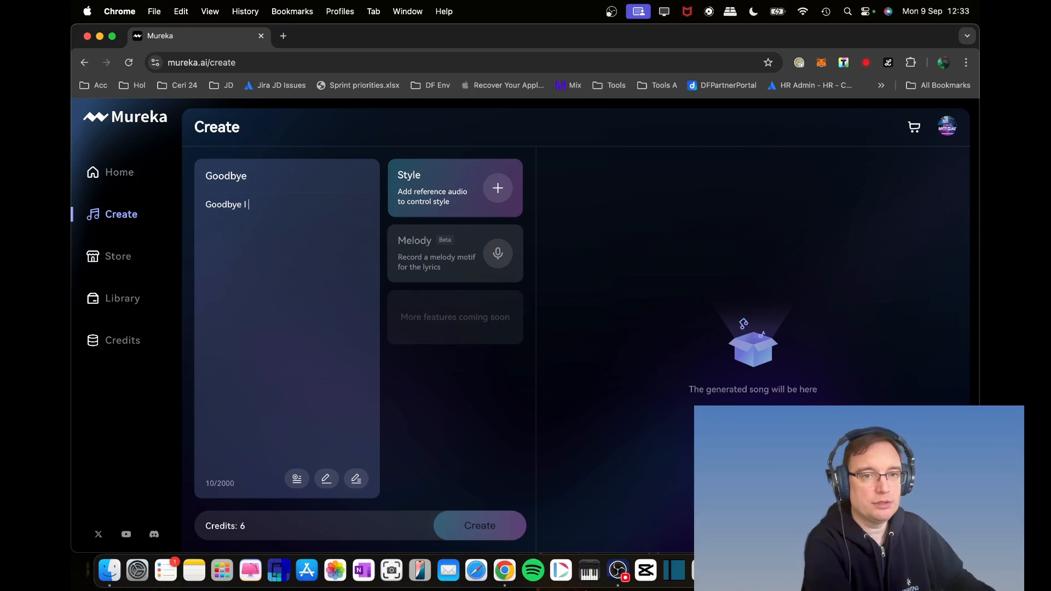
text(want to know whe)
key(BackSpace)
key(BackSpace)
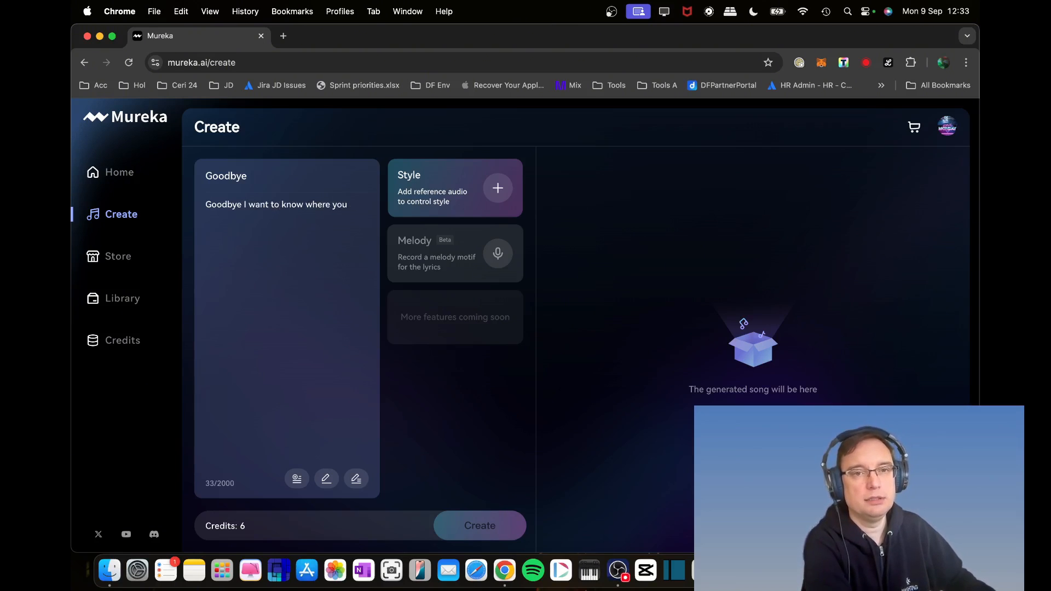
text(next time)
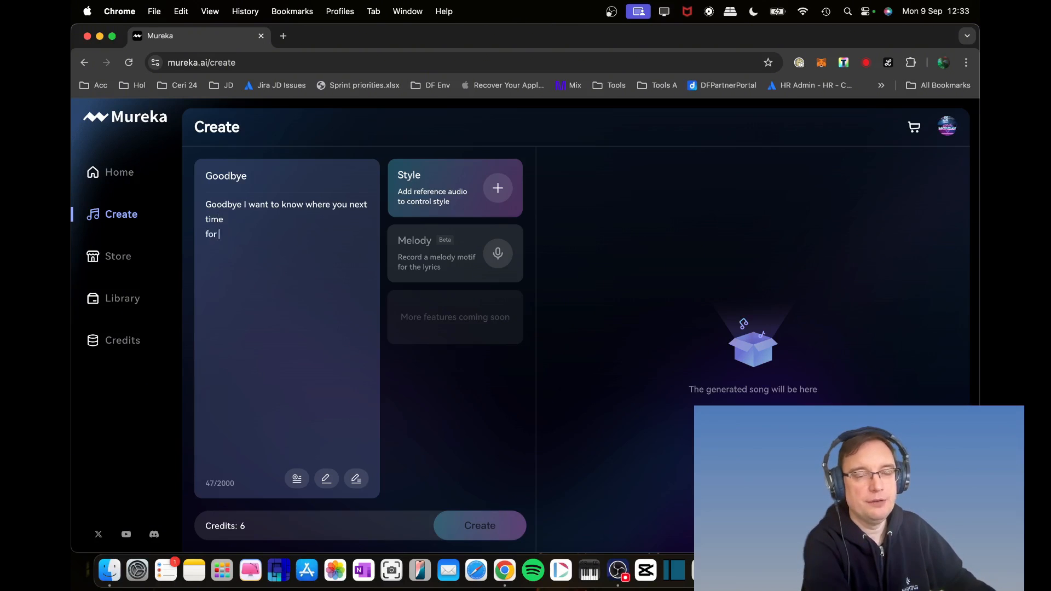
text(i am so sure i'llbe left. )
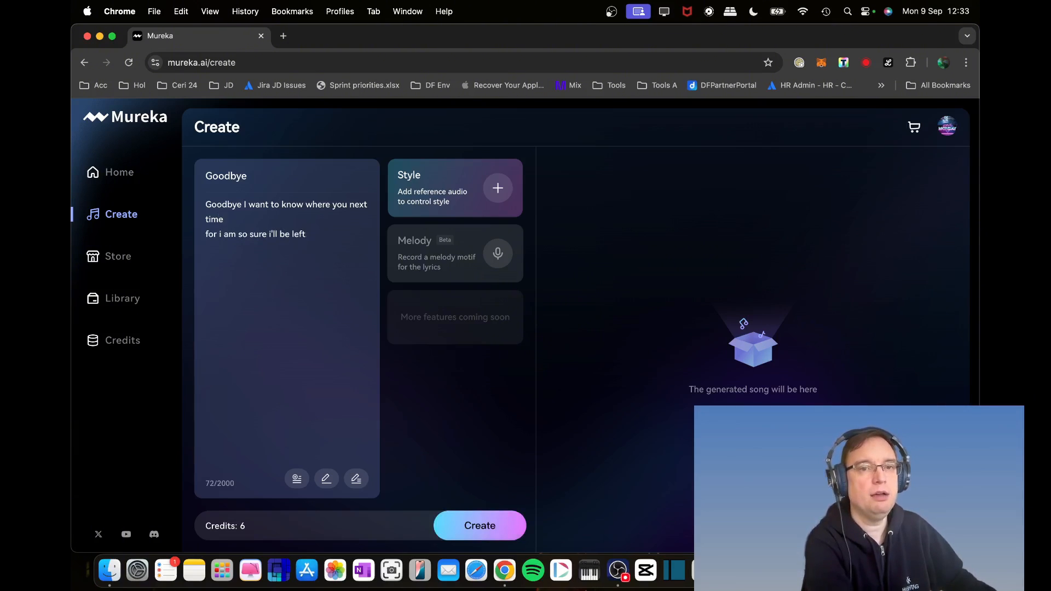
text( behind)
Record a melody motif for the Goodbye lyrics and generate two Goodbye versions
click(356, 479)
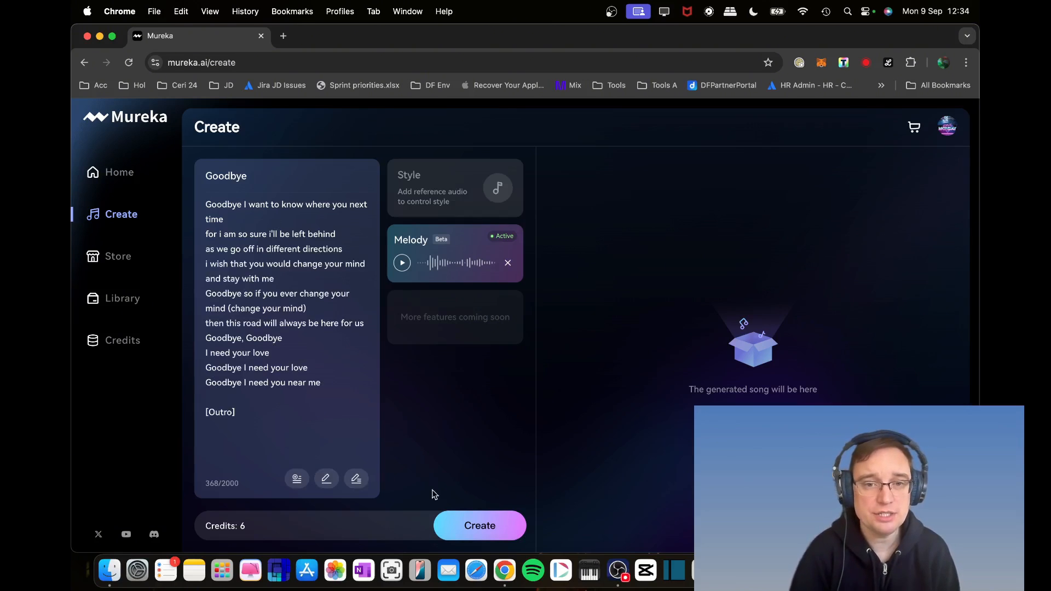
click(480, 526)
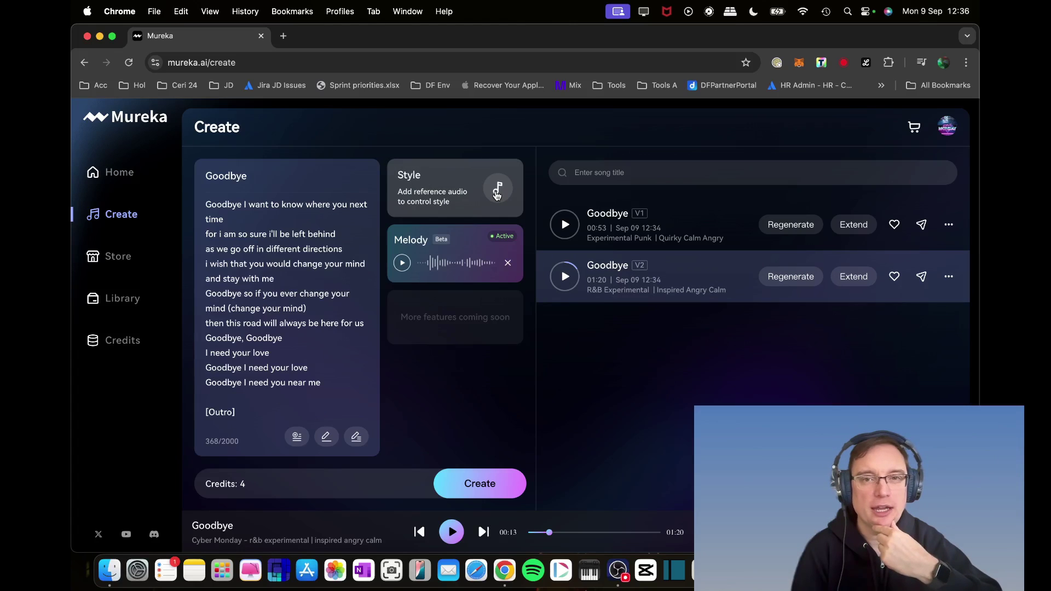
Preview the library track 'See Us' and use it as the style reference for Goodbye
click(497, 193)
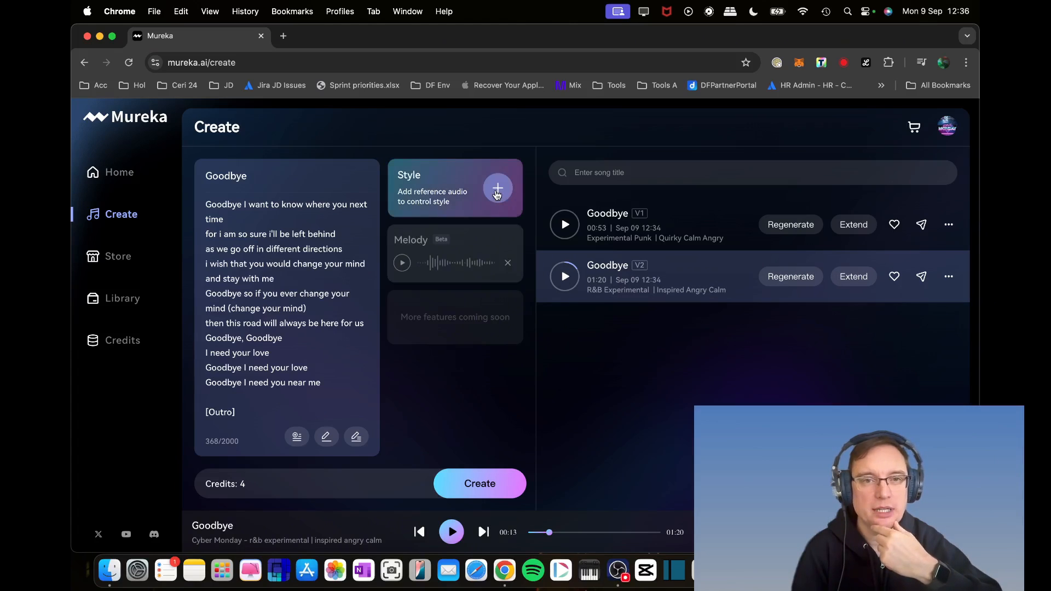
click(497, 192)
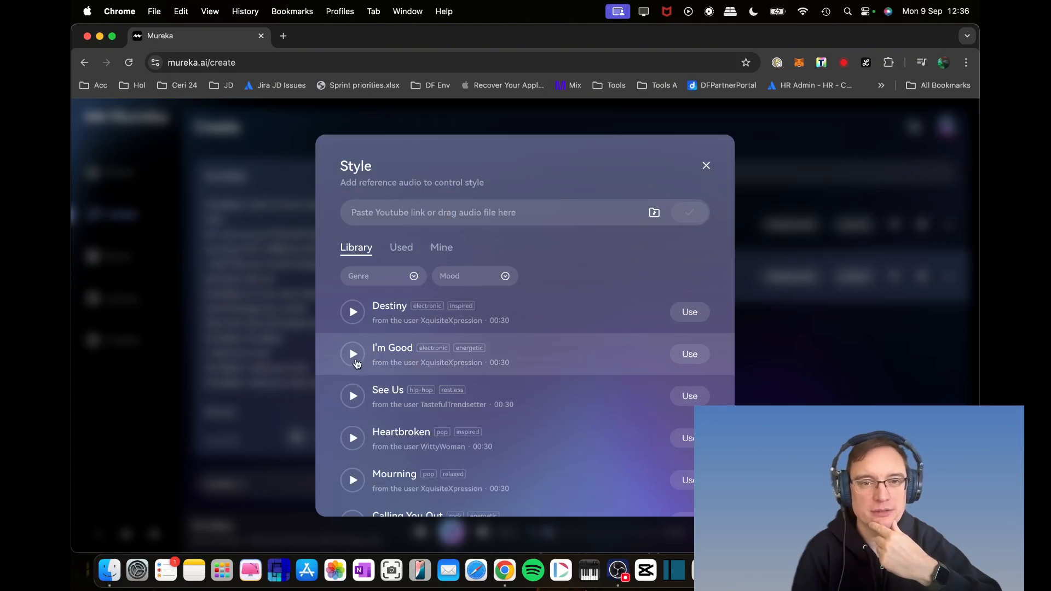
click(353, 396)
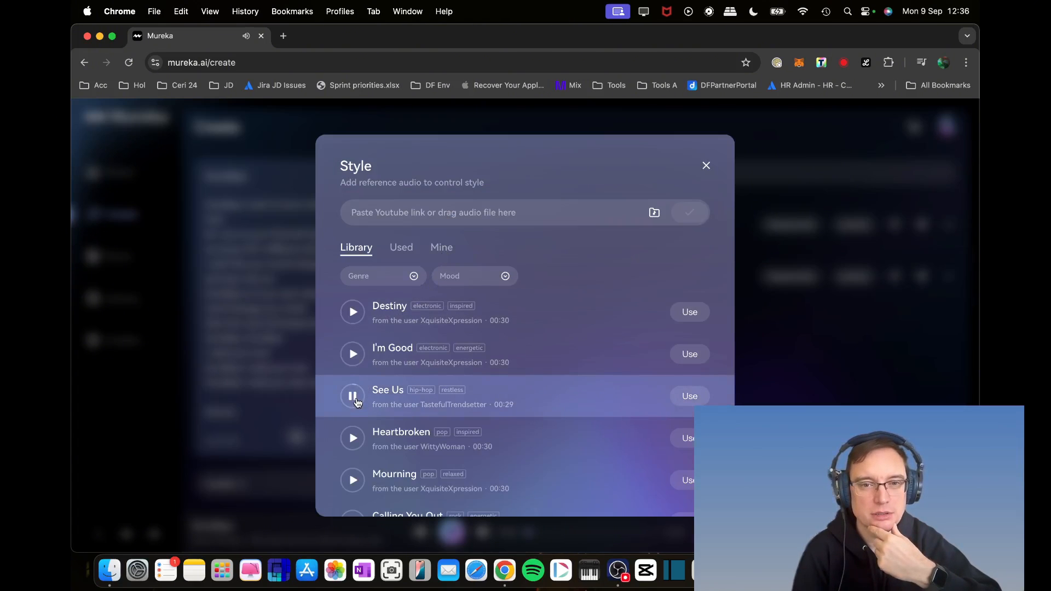
click(689, 396)
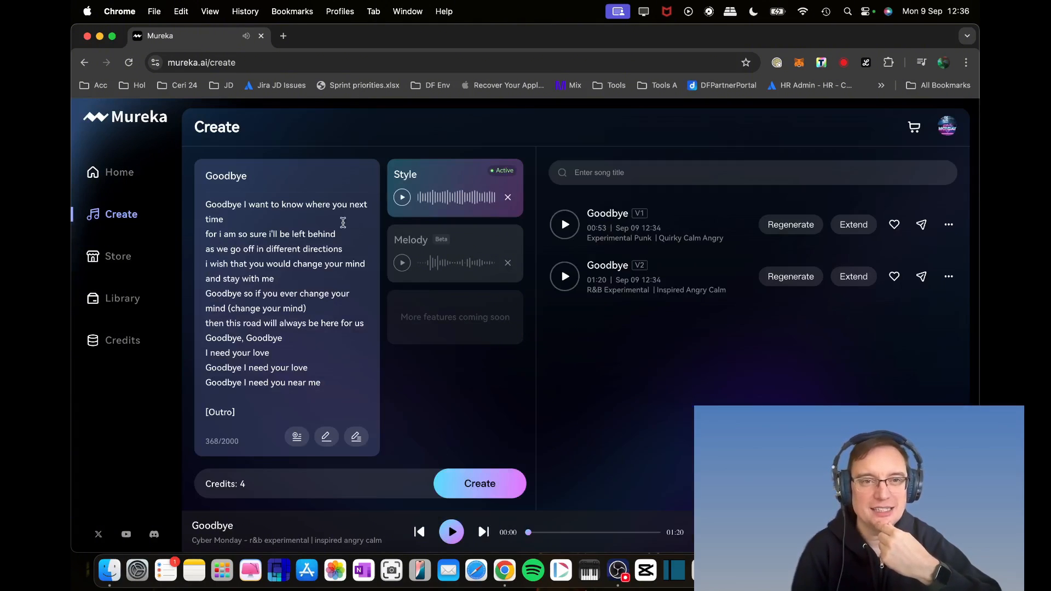
click(287, 177)
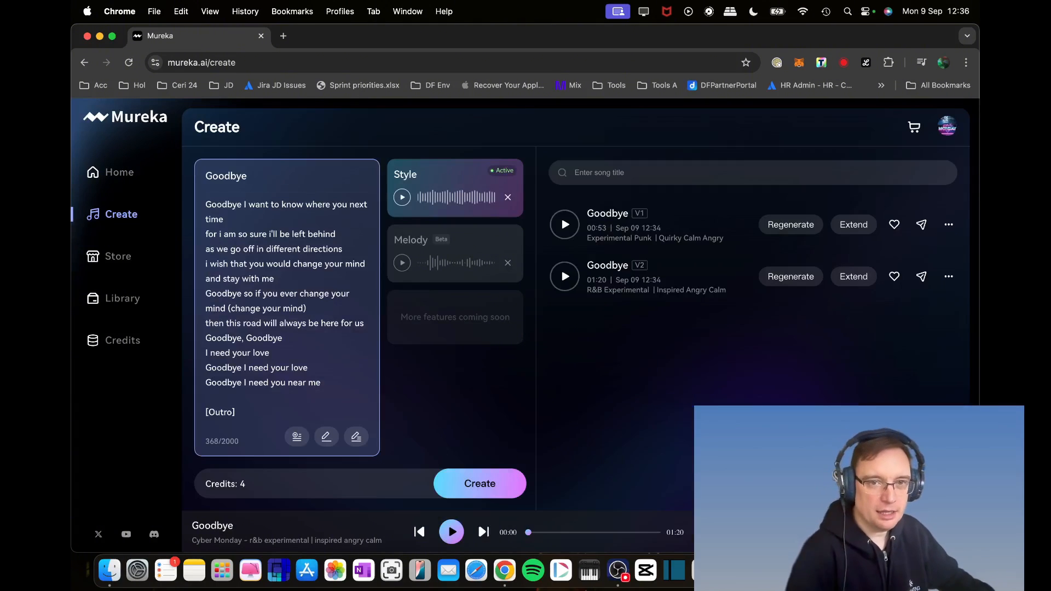
text( v2)
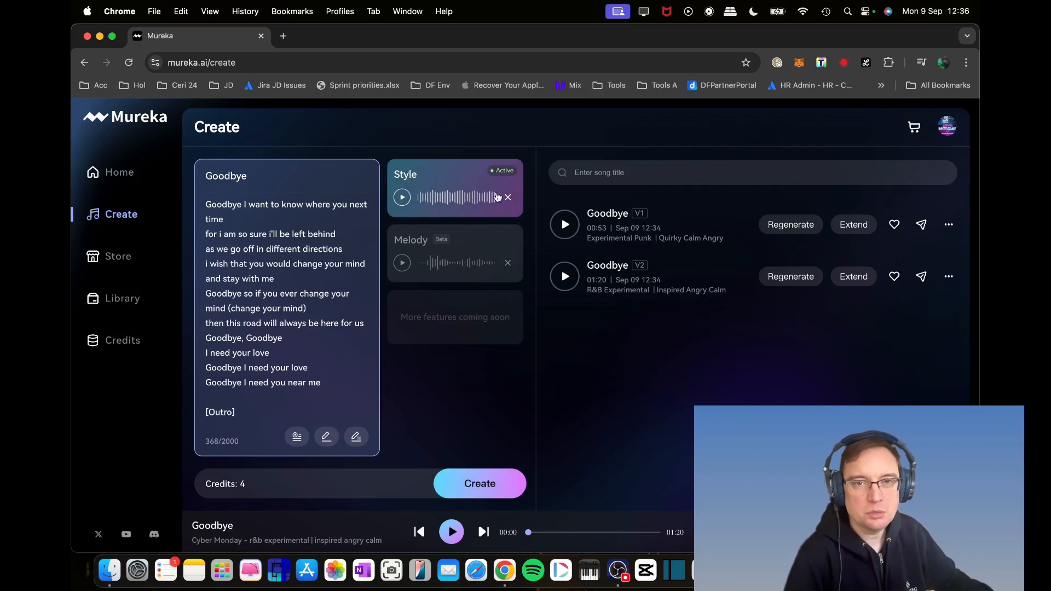
Rename the song 'Goodbye v2' and generate two style-guided versions
click(474, 485)
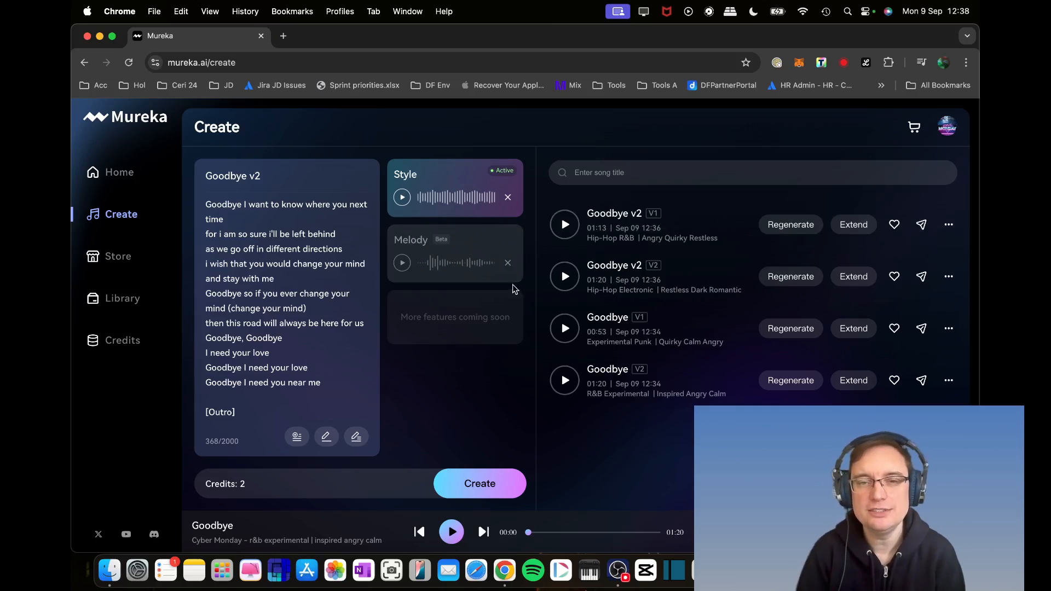
click(564, 232)
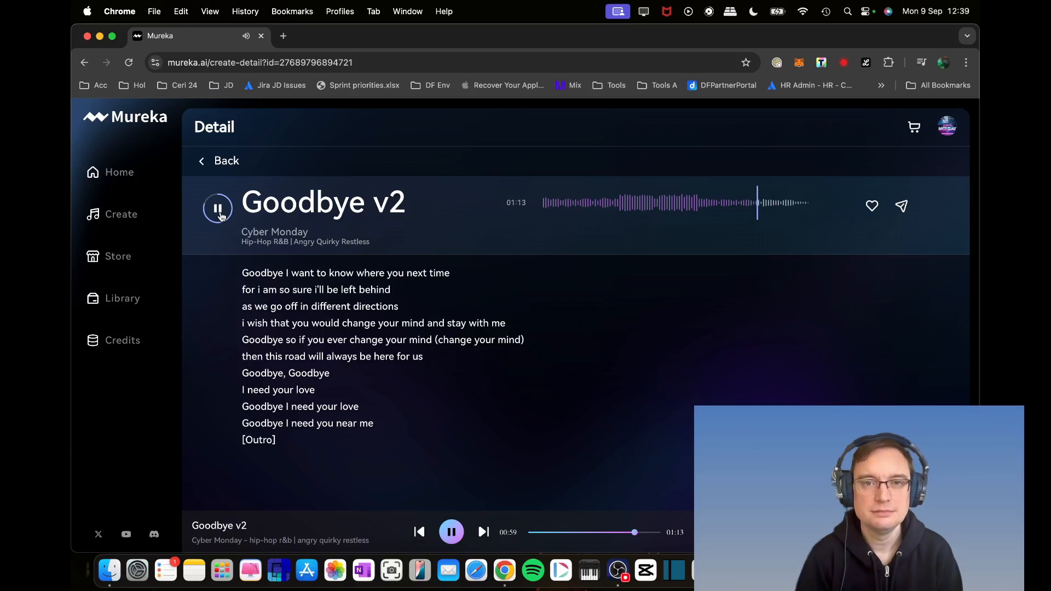
click(219, 210)
click(203, 161)
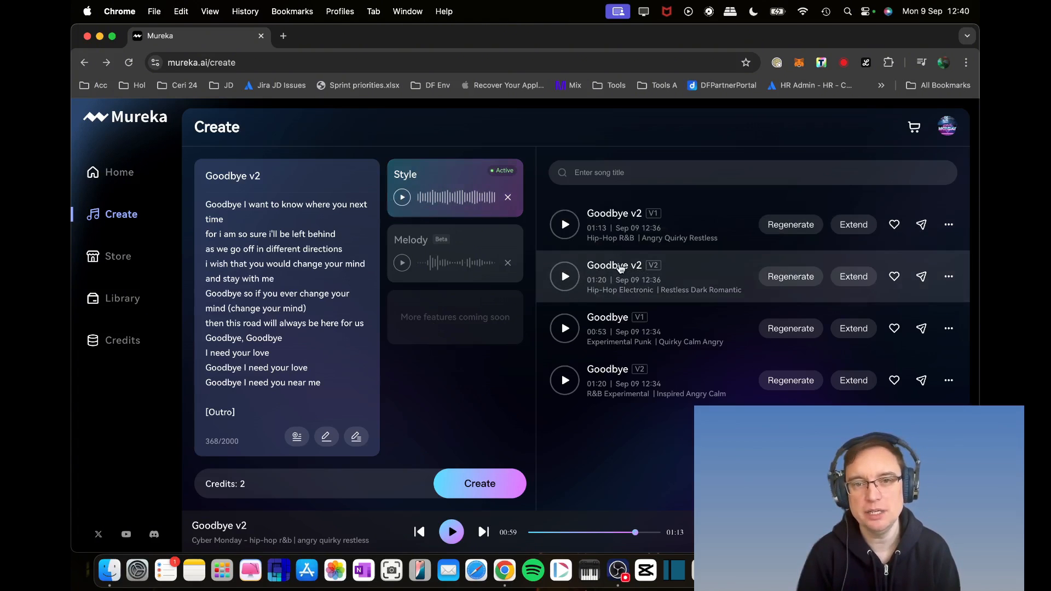
Play the second 1:20 Goodbye v2 version, pause it and mark it liked
click(622, 268)
click(218, 209)
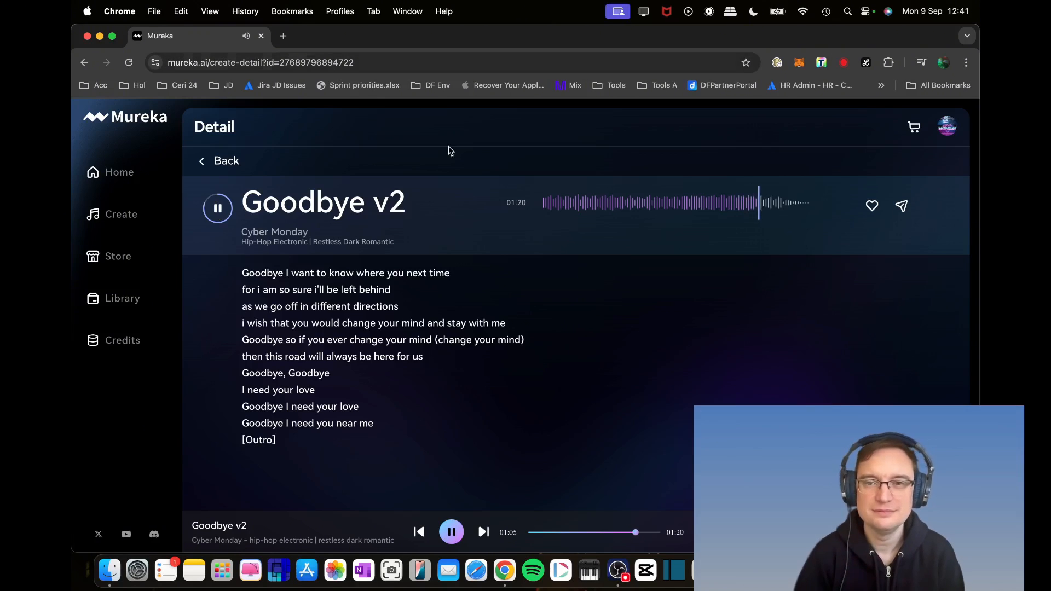
click(218, 207)
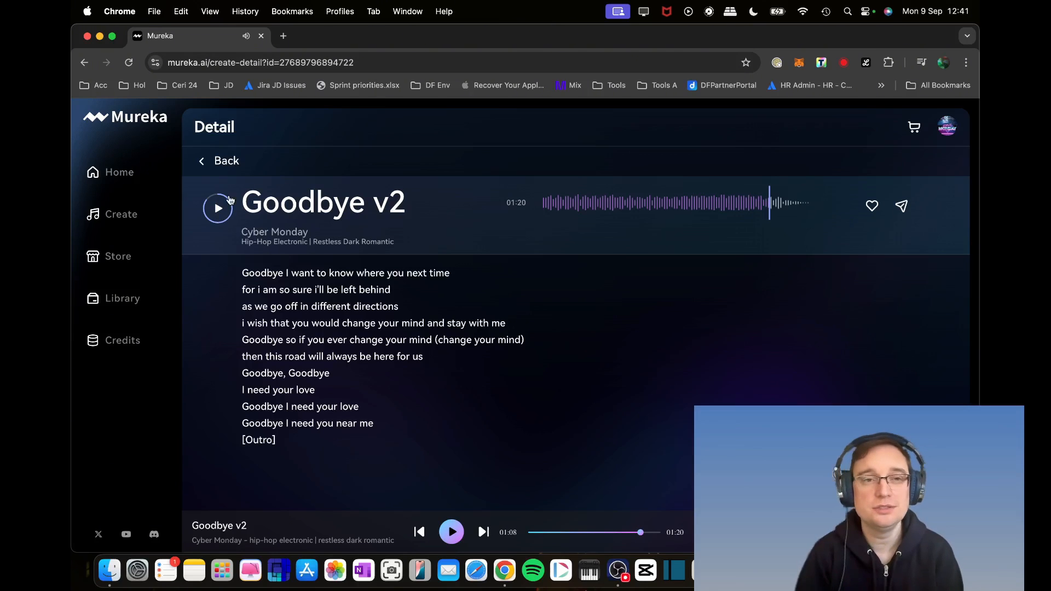
click(872, 206)
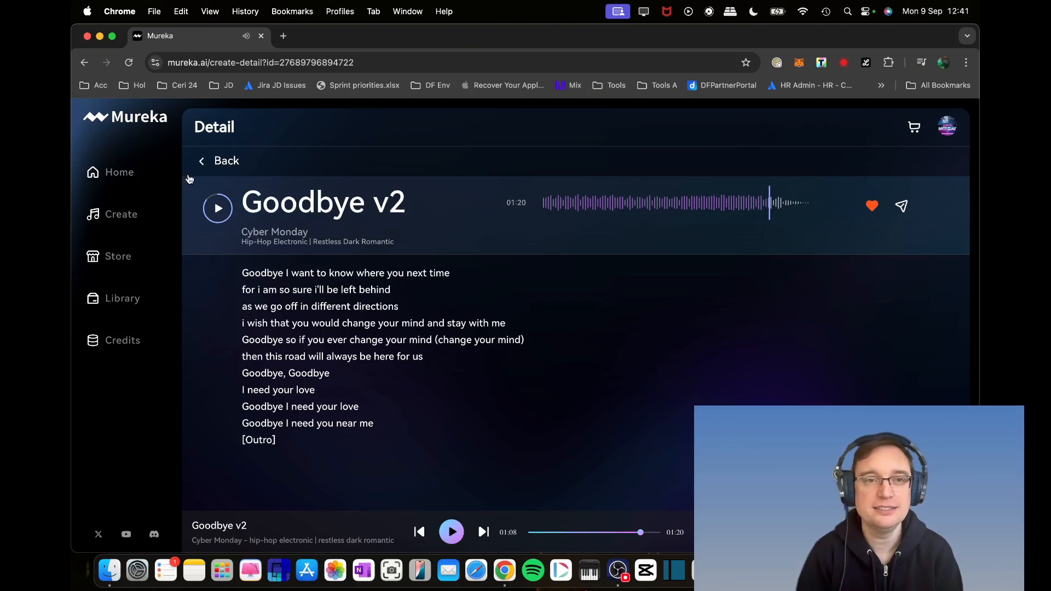
Return to the Create song list and go to the Mureka home page
click(205, 161)
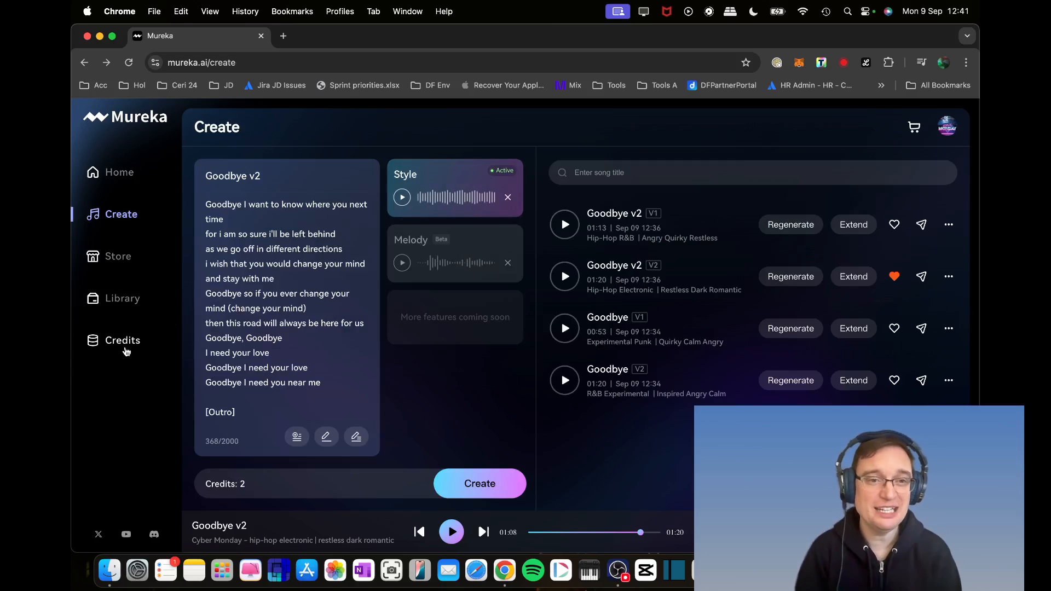
click(119, 172)
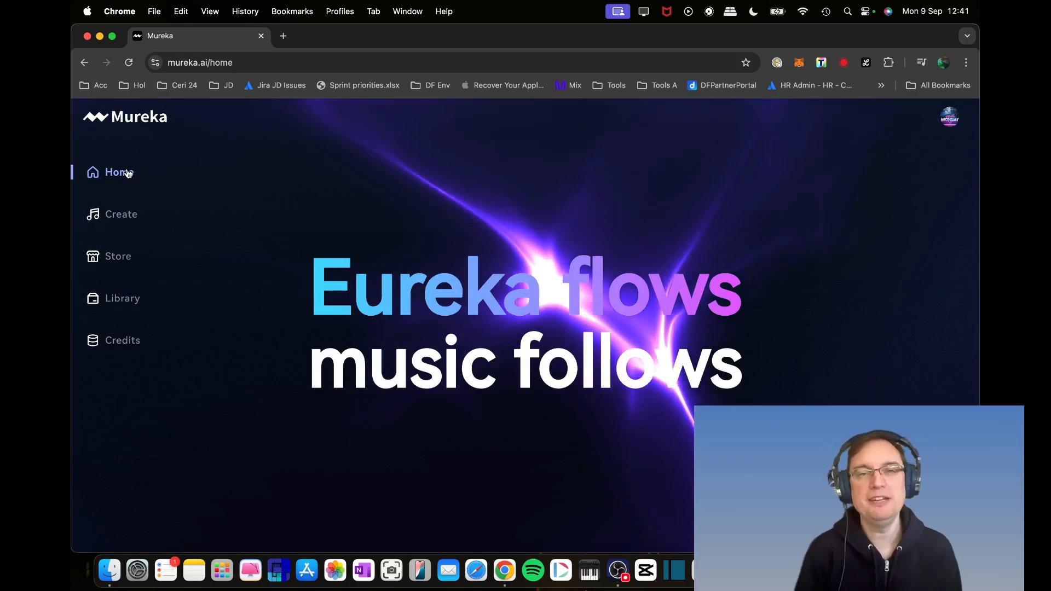